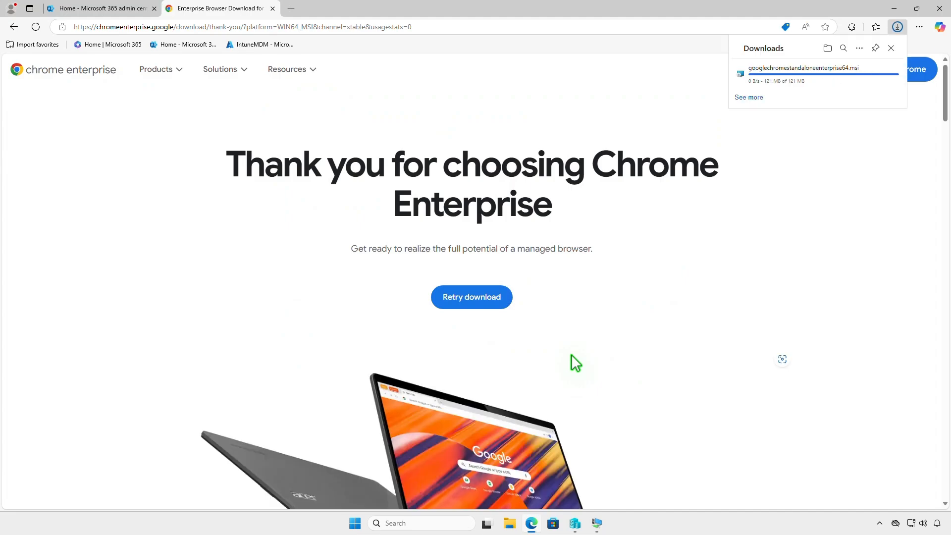
# Open the Microsoft Intune admin center from the Microsoft 365 admin center.
pyautogui.click(131, 11)
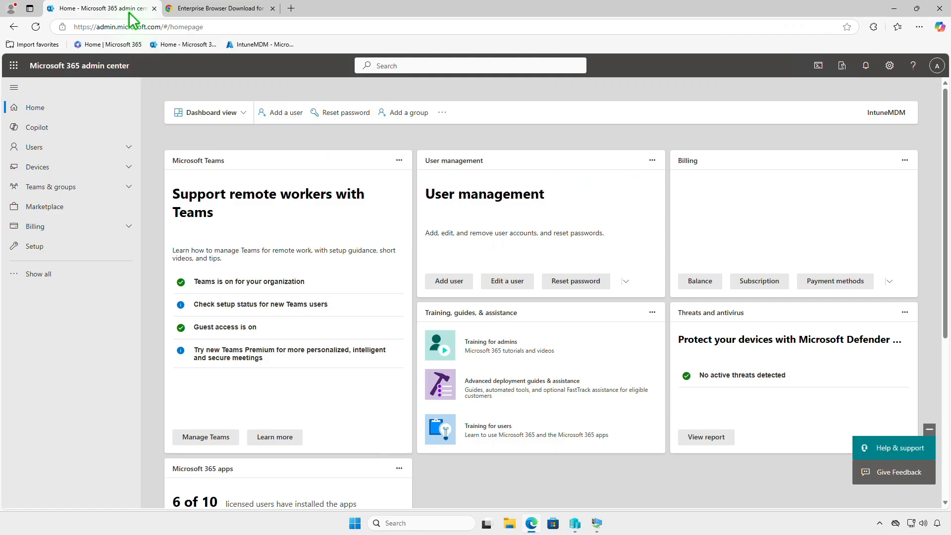
pyautogui.click(53, 277)
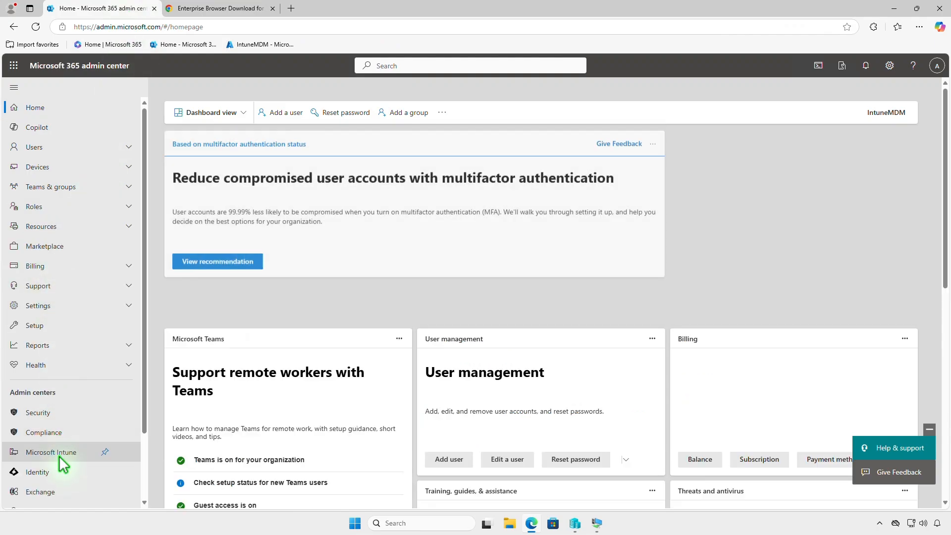
pyautogui.click(59, 456)
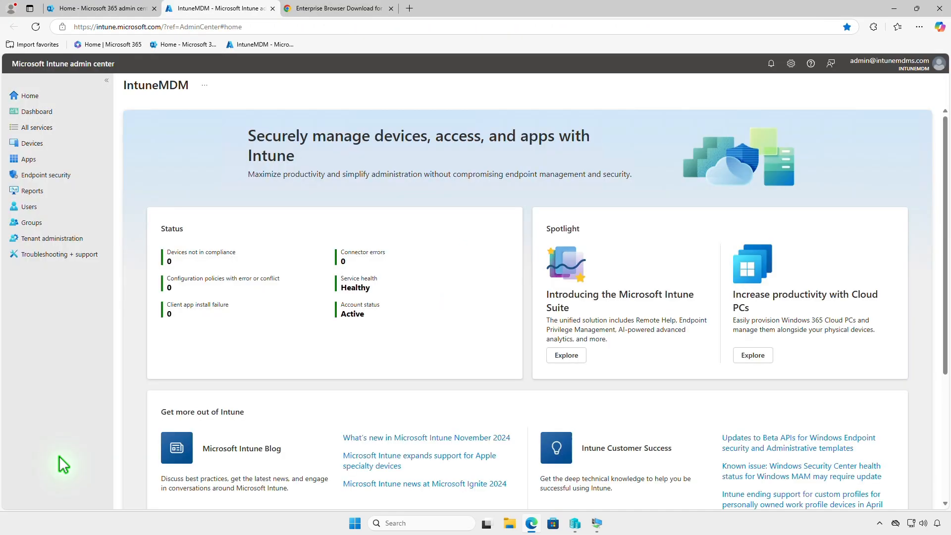
# Start adding a new Windows app of type Line-of-business app.
pyautogui.click(50, 160)
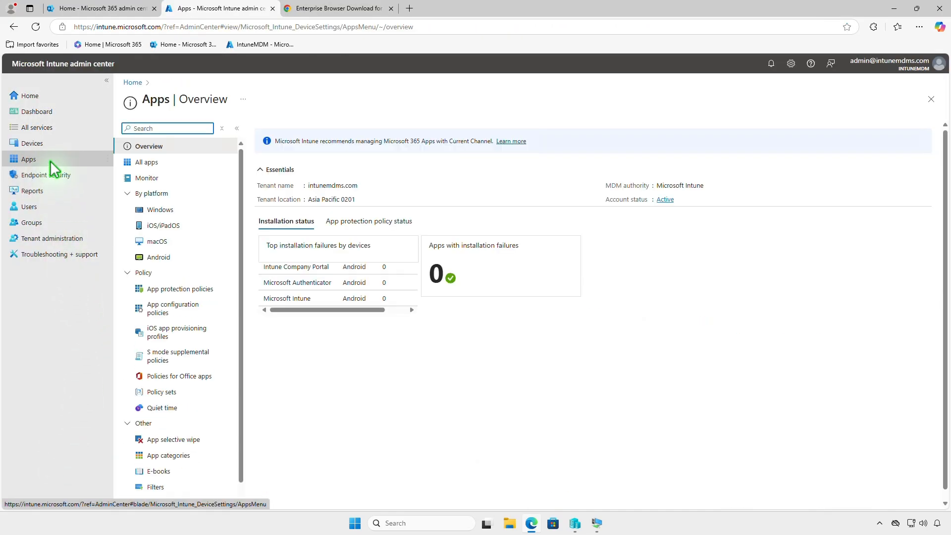
pyautogui.click(200, 209)
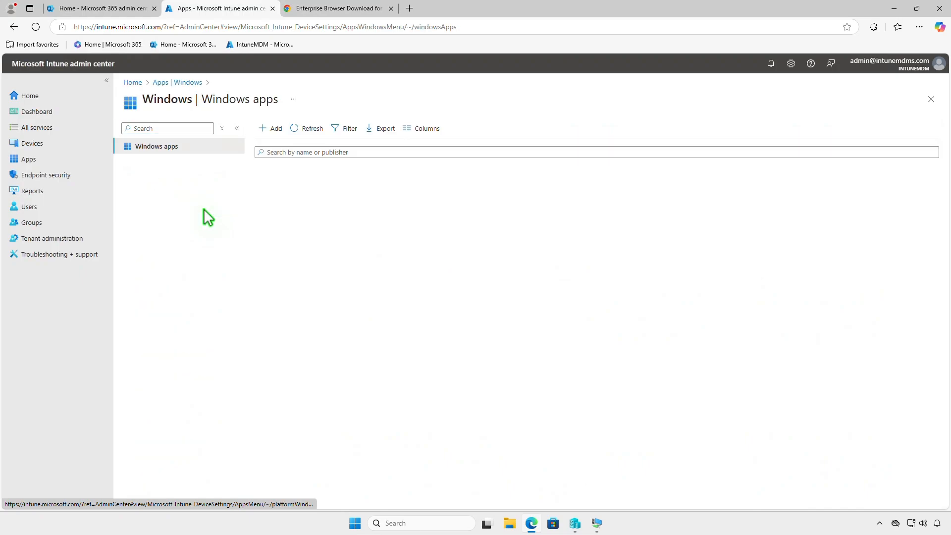
pyautogui.click(281, 130)
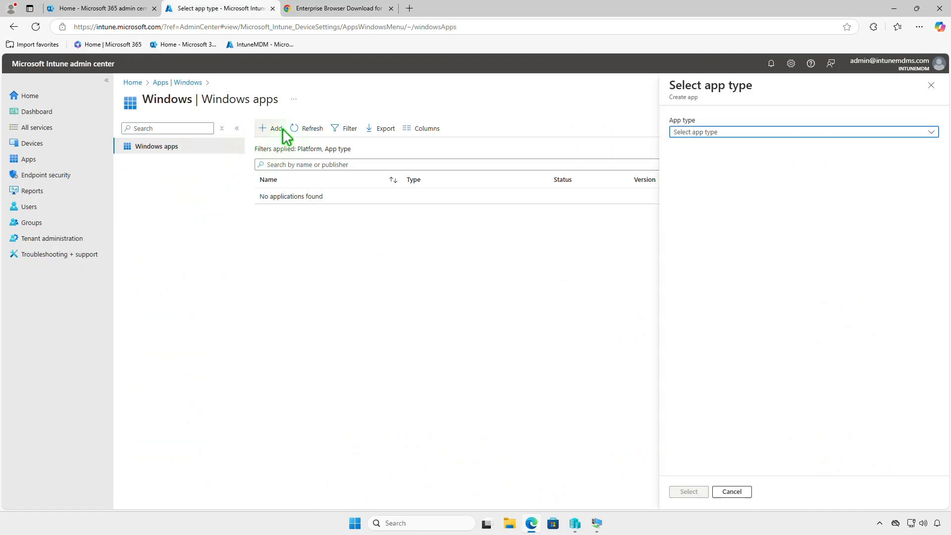
pyautogui.click(780, 134)
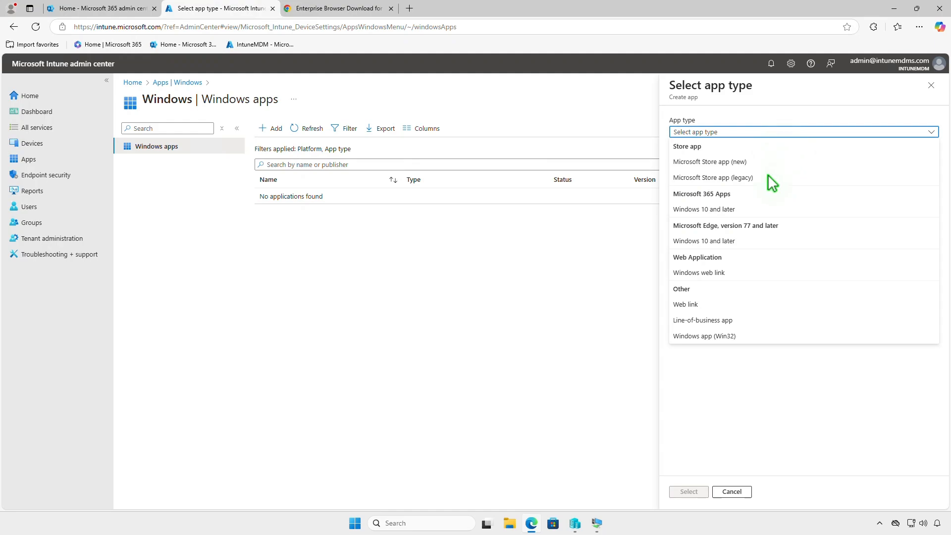
pyautogui.click(729, 320)
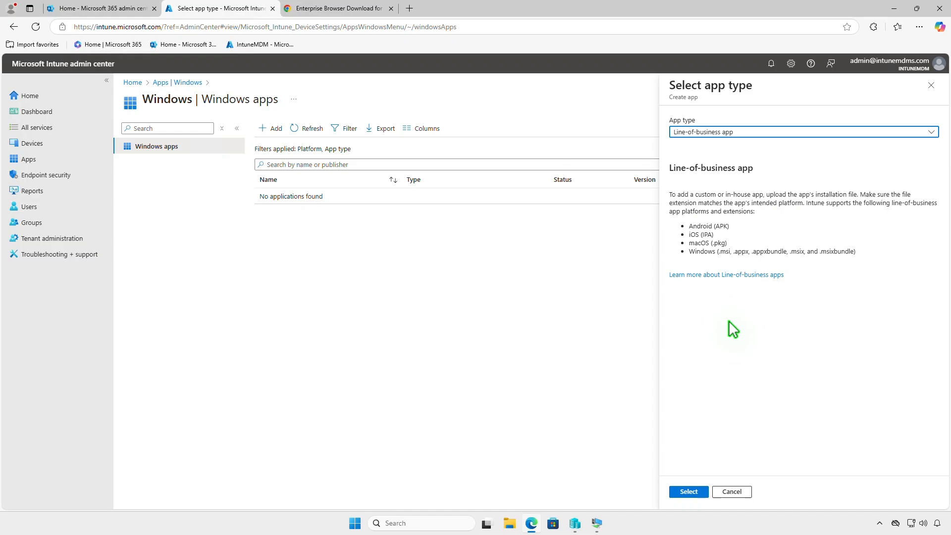
pyautogui.click(689, 492)
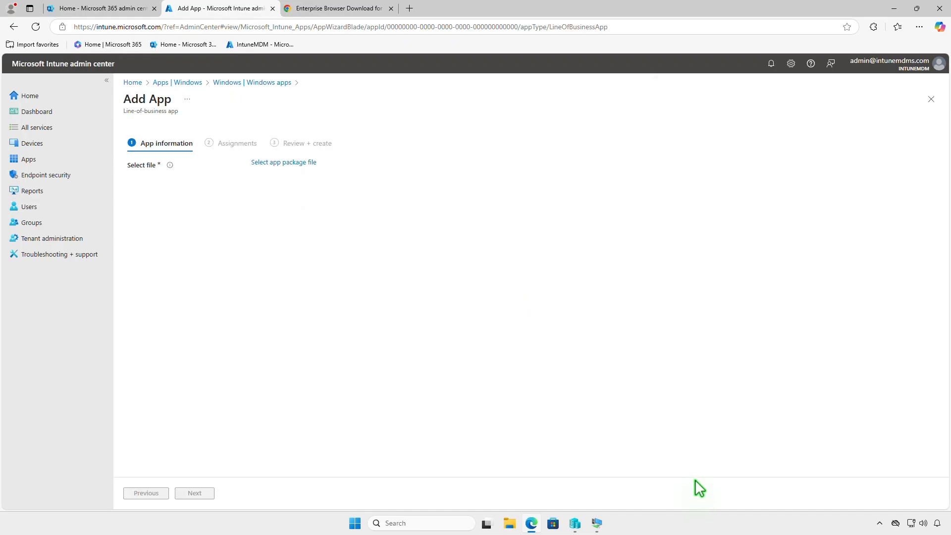
# Upload googlechromestandaloneenterprise64.msi from Downloads as the app package file.
pyautogui.click(300, 164)
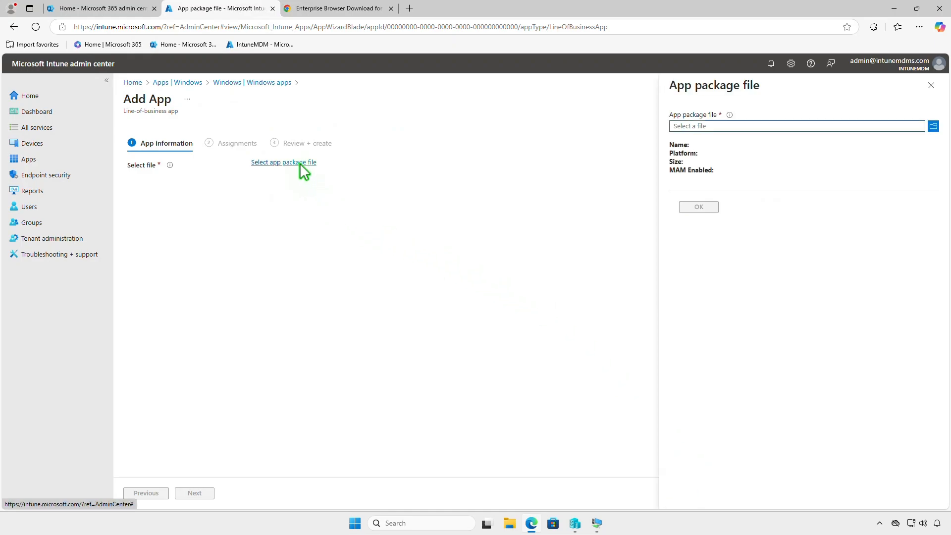
pyautogui.click(820, 126)
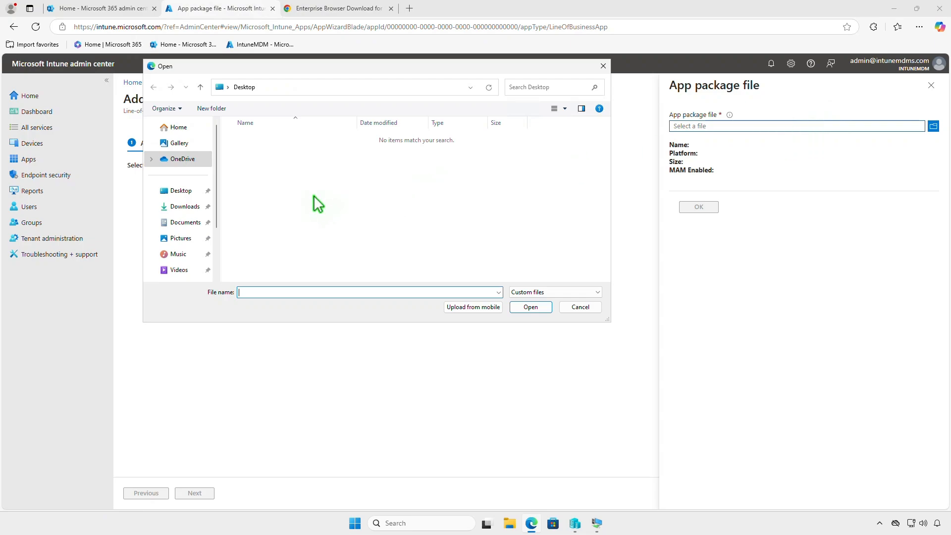
pyautogui.click(183, 207)
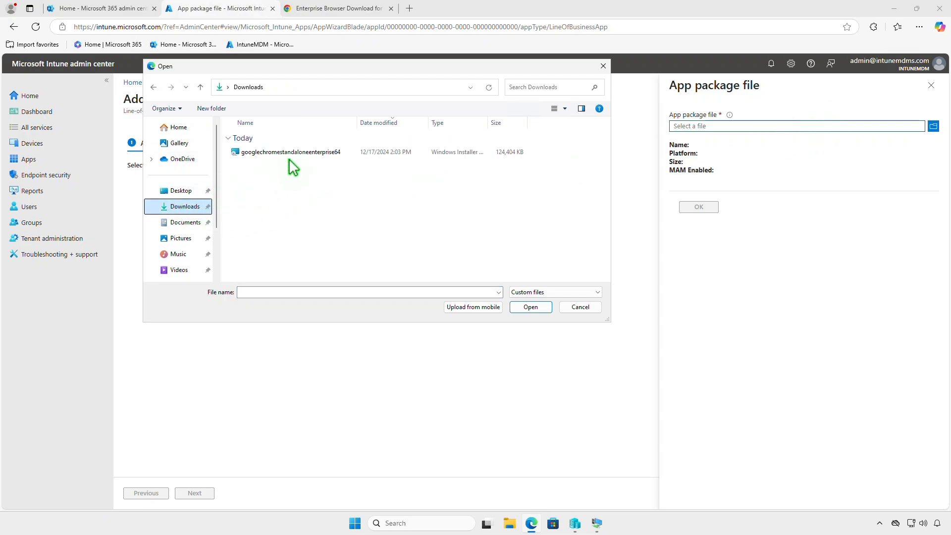
pyautogui.click(307, 151)
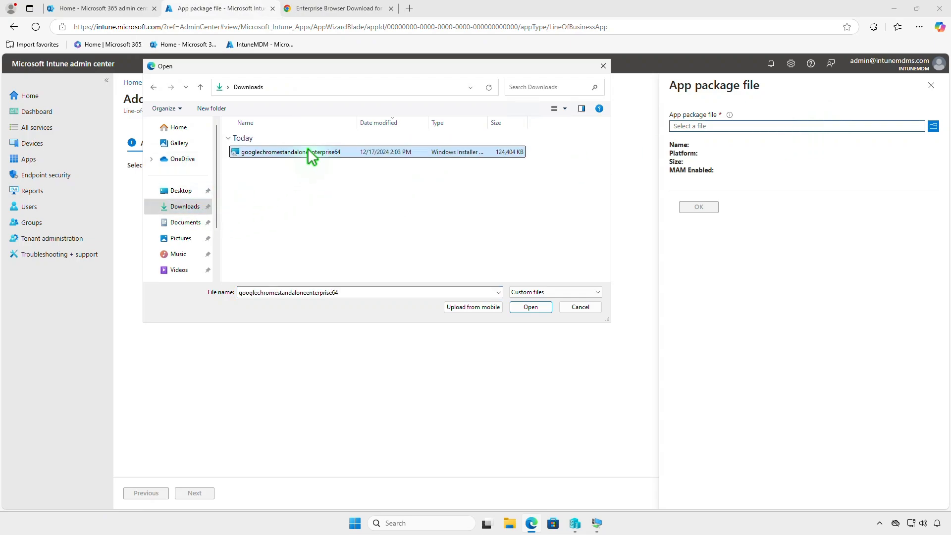
pyautogui.click(531, 307)
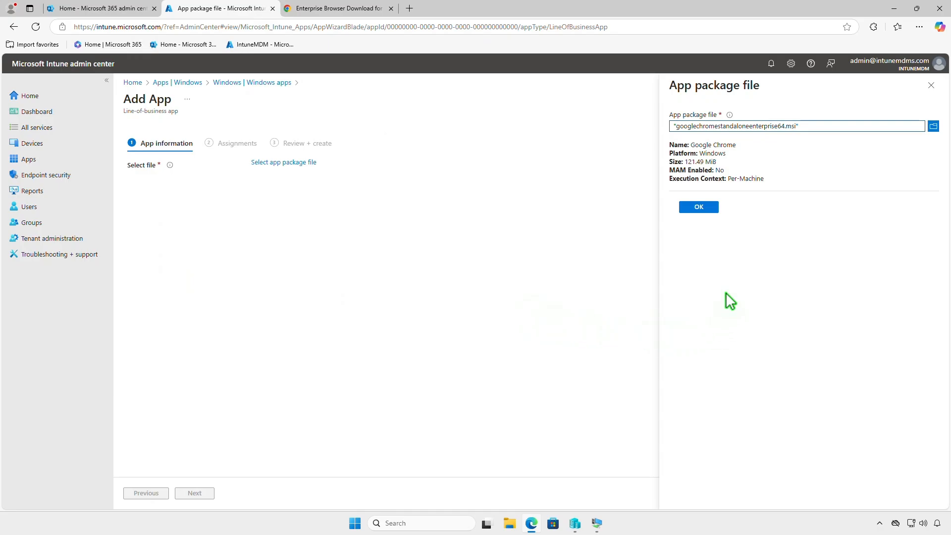
pyautogui.click(705, 209)
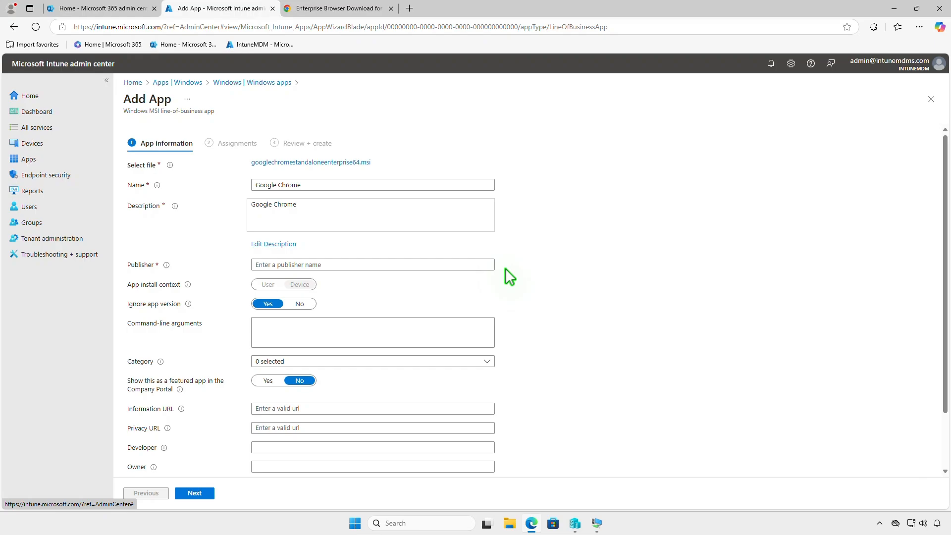
# Set the publisher to Google and upload chromelogo.0.jpg as the app logo.
pyautogui.write('Google')
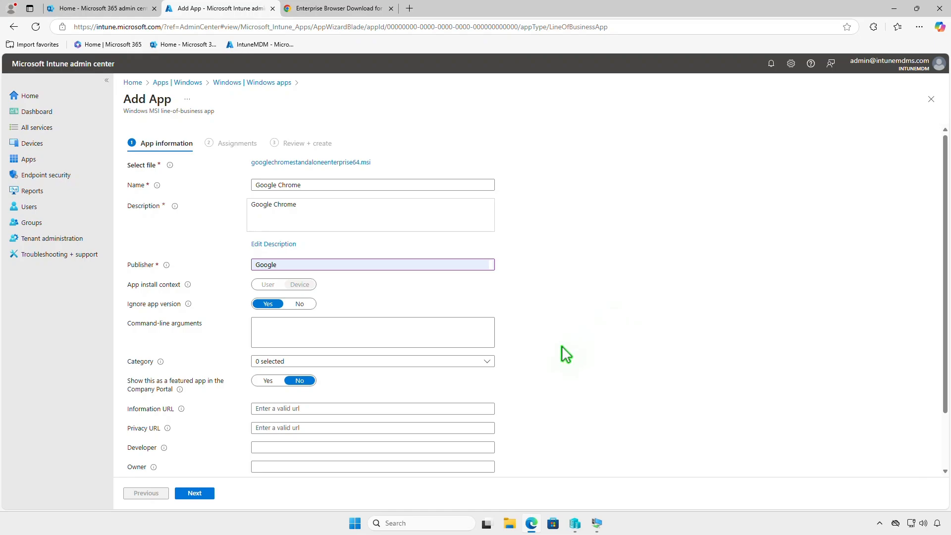
pyautogui.scroll(-2, 562, 346)
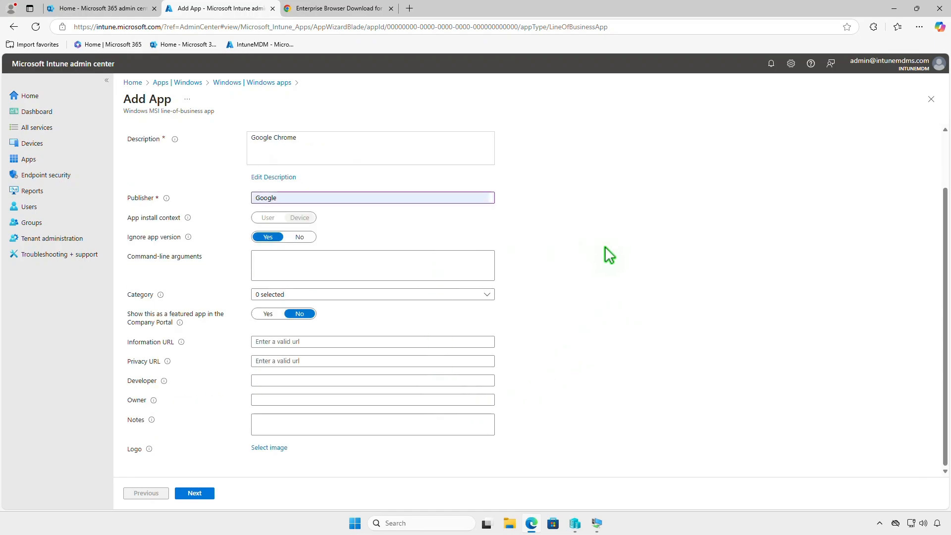
pyautogui.click(281, 447)
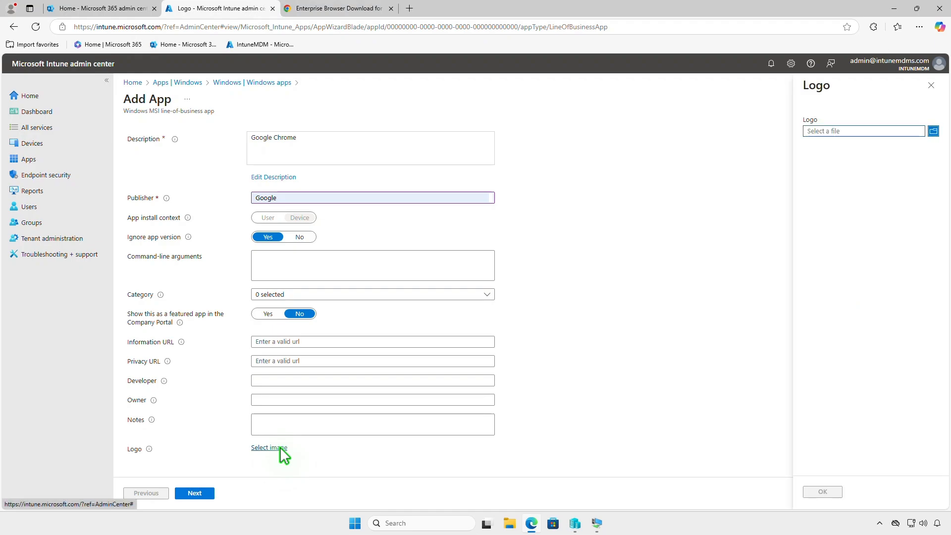
pyautogui.click(825, 132)
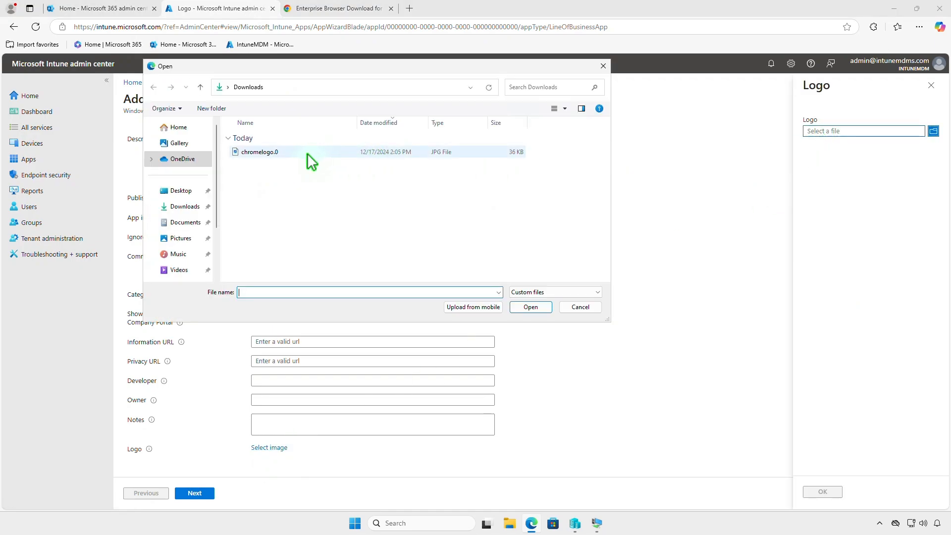
pyautogui.click(307, 153)
pyautogui.click(525, 308)
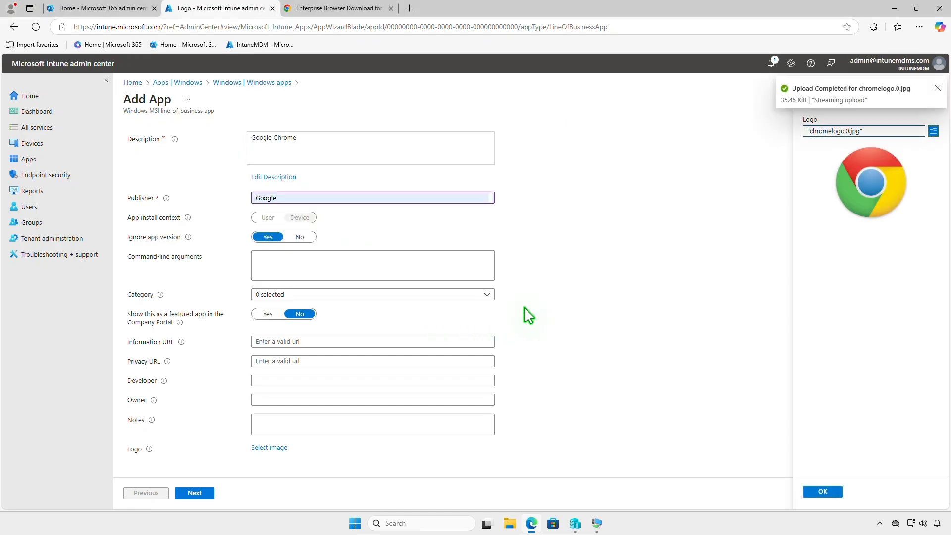
pyautogui.click(823, 492)
# Assign the app as required to the Test_Devices group and create it.
pyautogui.scroll(-2, 658, 412)
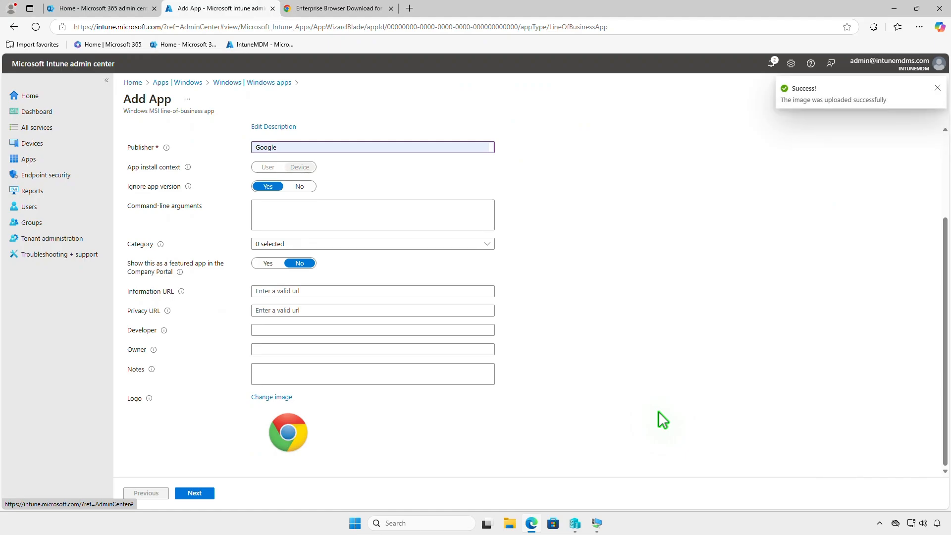
pyautogui.click(209, 492)
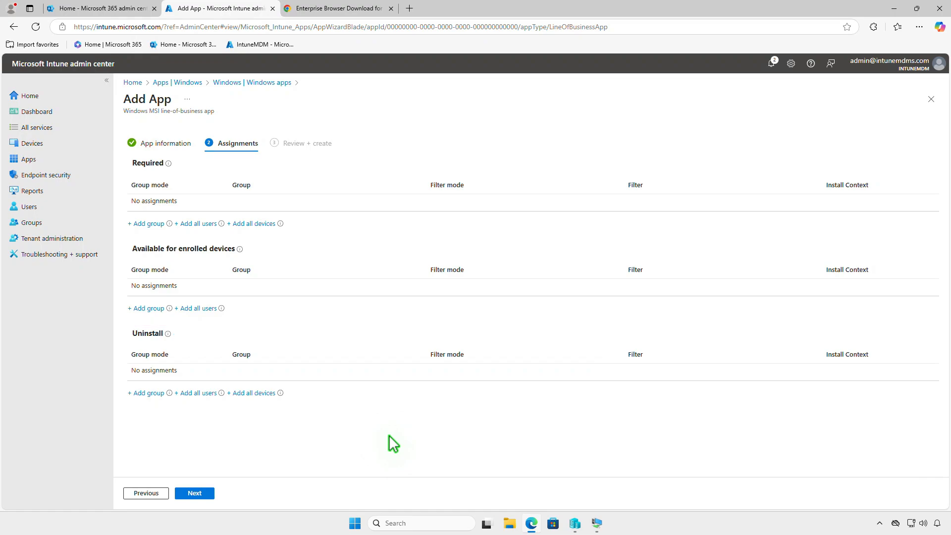
pyautogui.click(150, 224)
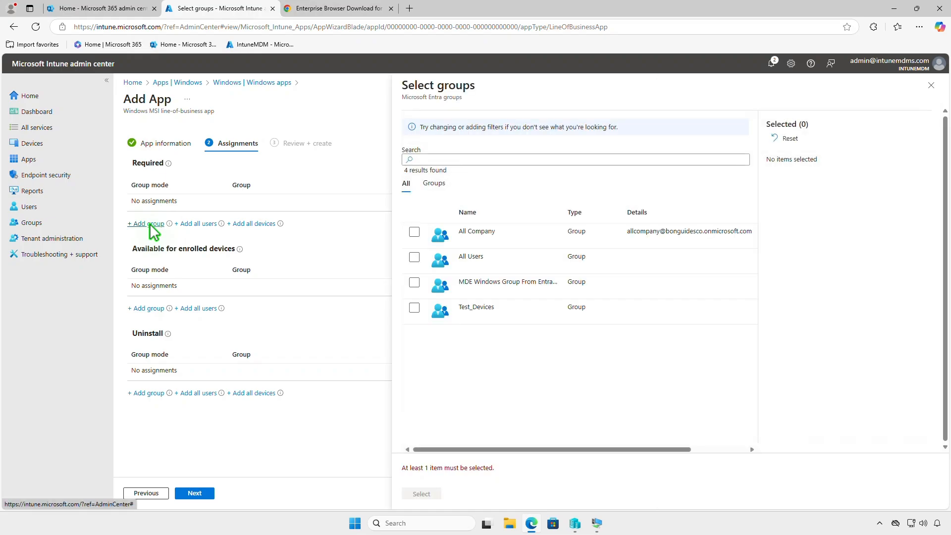
pyautogui.click(415, 308)
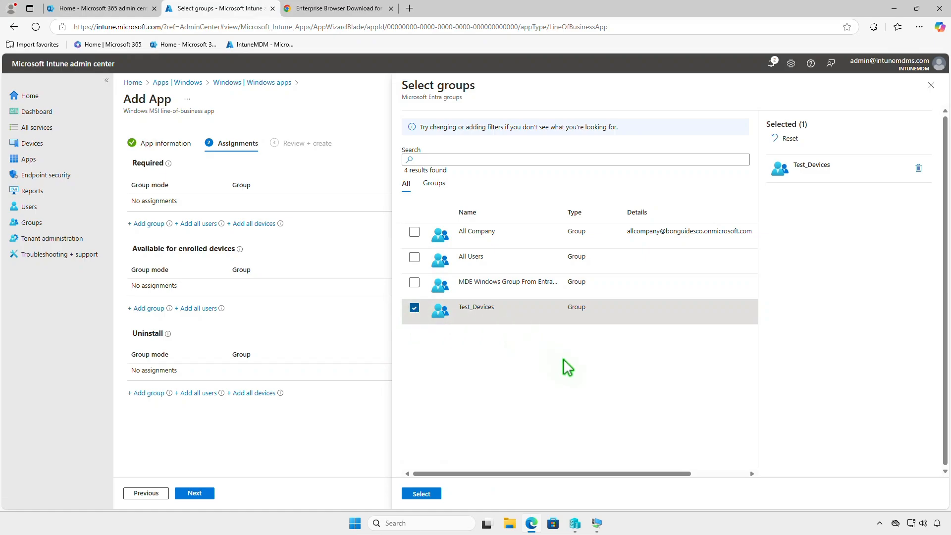
pyautogui.click(421, 494)
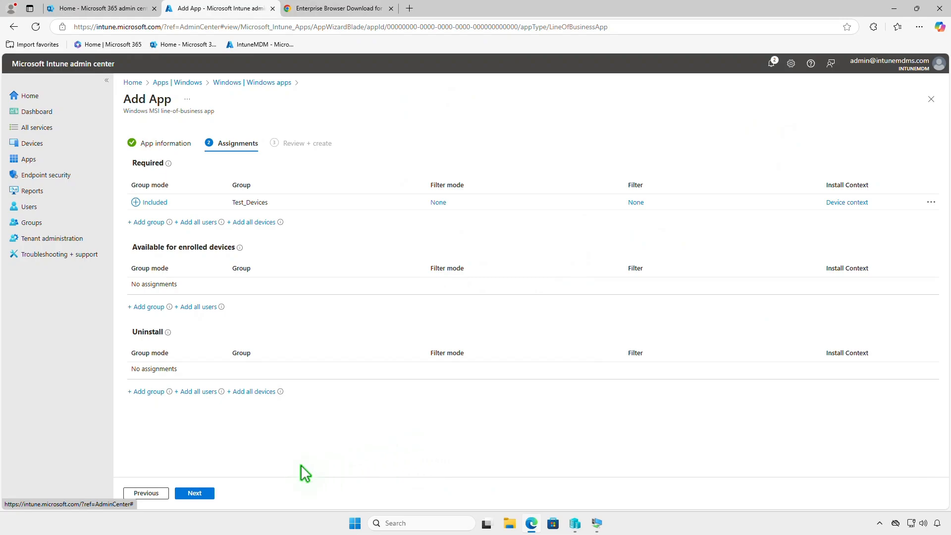
pyautogui.click(204, 493)
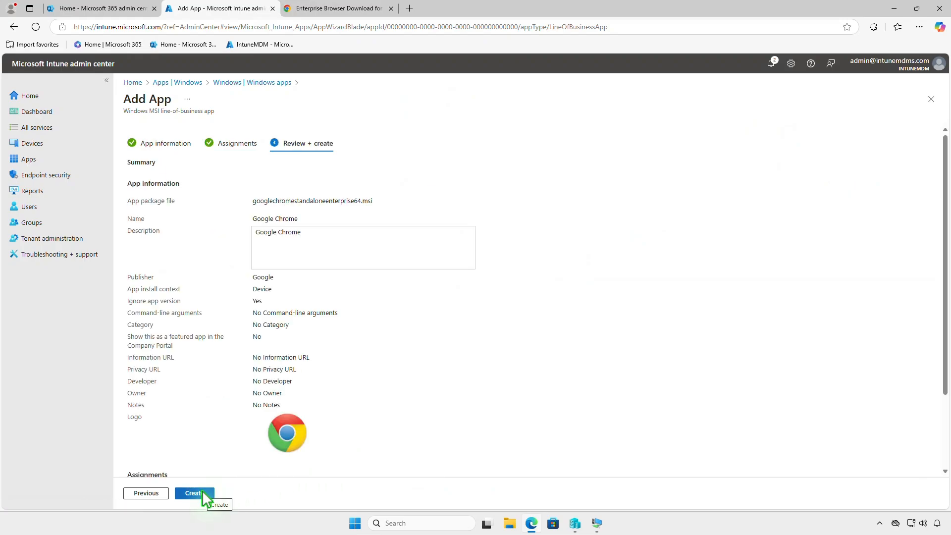
pyautogui.click(203, 493)
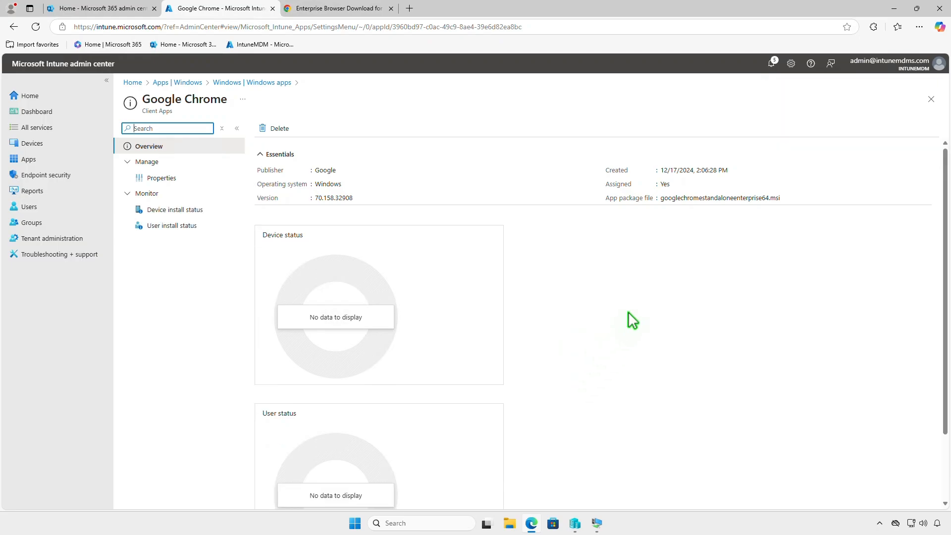
# Sync the test virtual machine with Intune from the Company Portal settings.
pyautogui.click(895, 8)
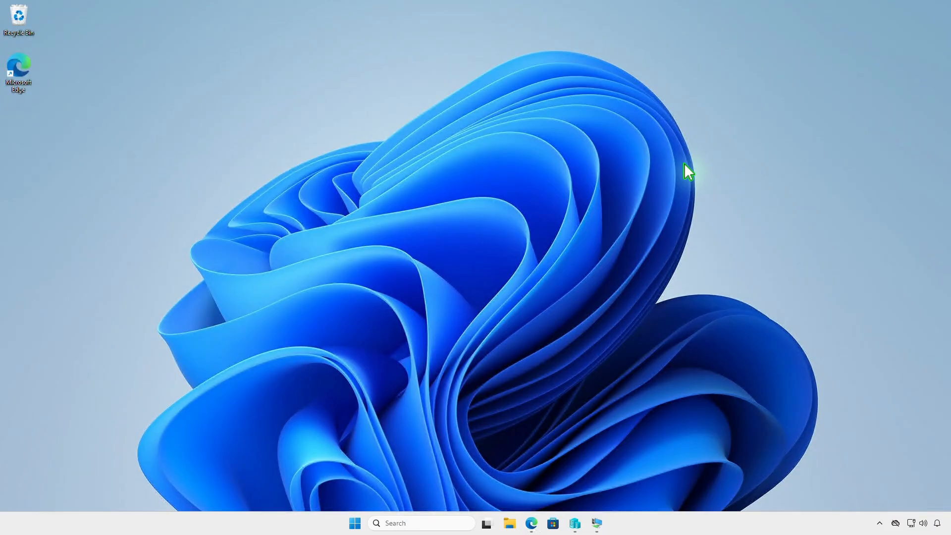
pyautogui.click(598, 524)
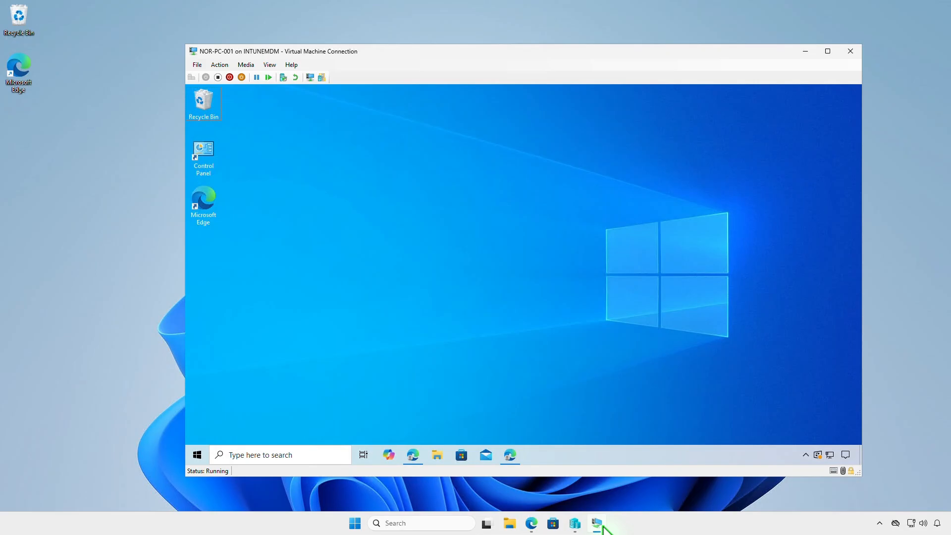
pyautogui.click(198, 455)
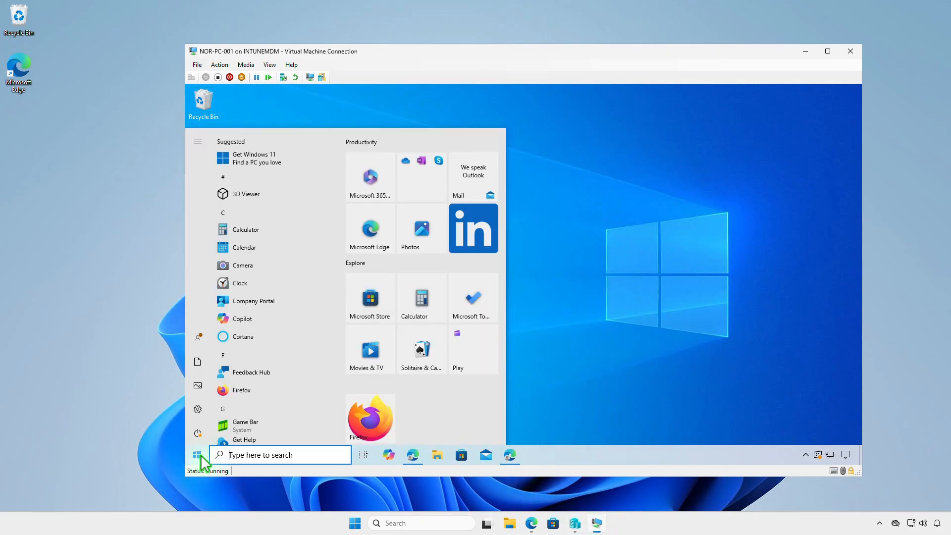
pyautogui.click(282, 304)
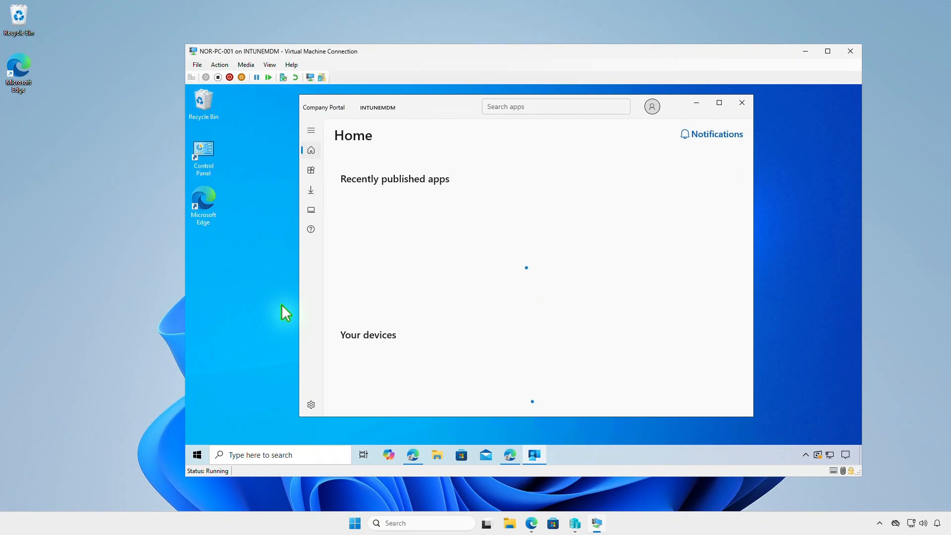
pyautogui.click(311, 402)
pyautogui.click(382, 225)
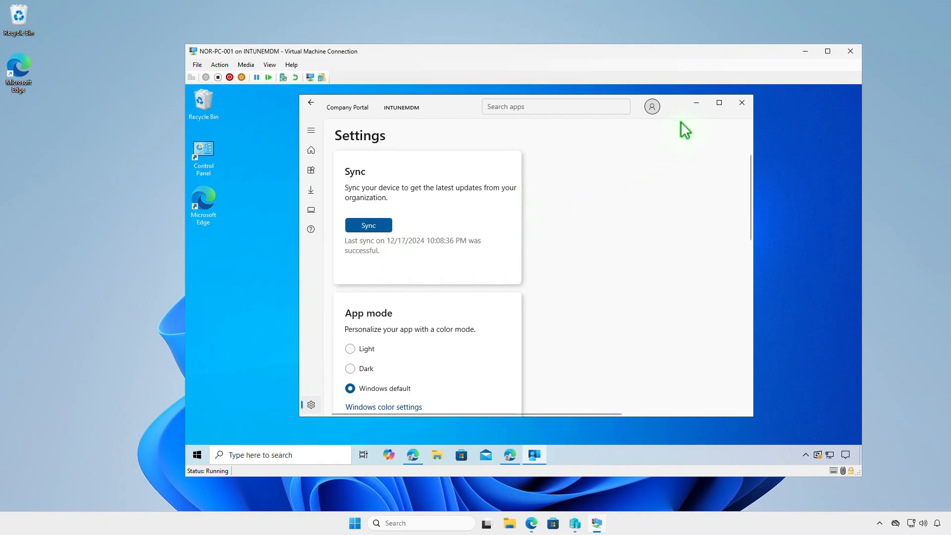
pyautogui.click(696, 103)
# Check the installed programs list in Programs and Features on the virtual machine, refreshing it.
pyautogui.doubleClick(210, 164)
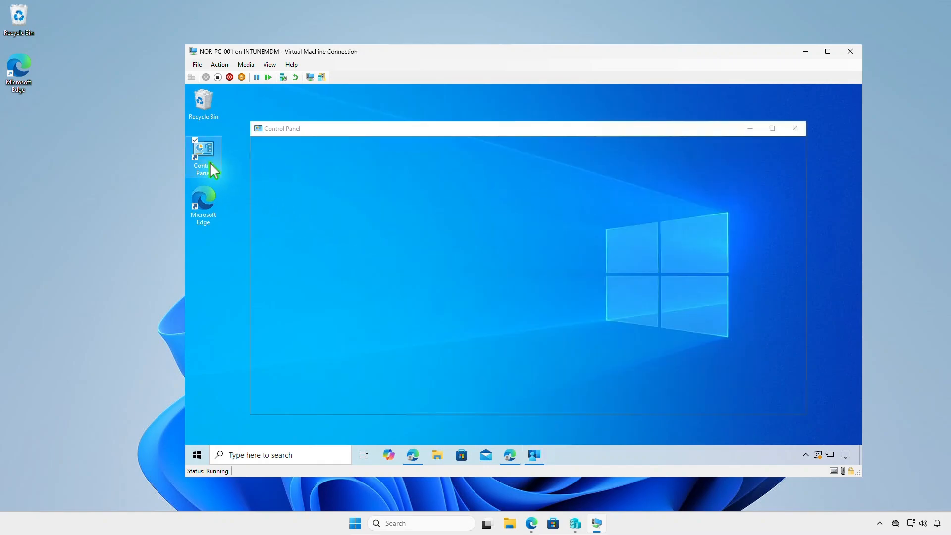
pyautogui.click(411, 304)
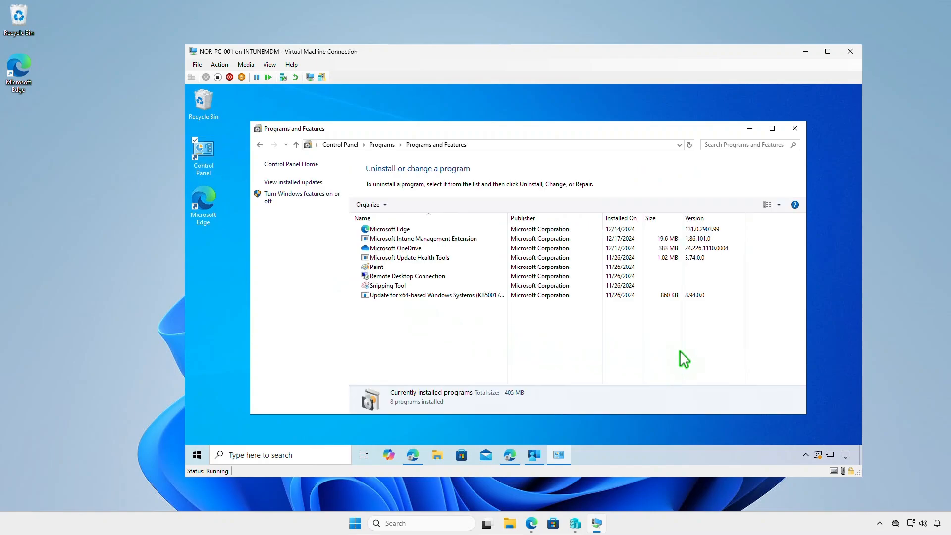
pyautogui.click(690, 145)
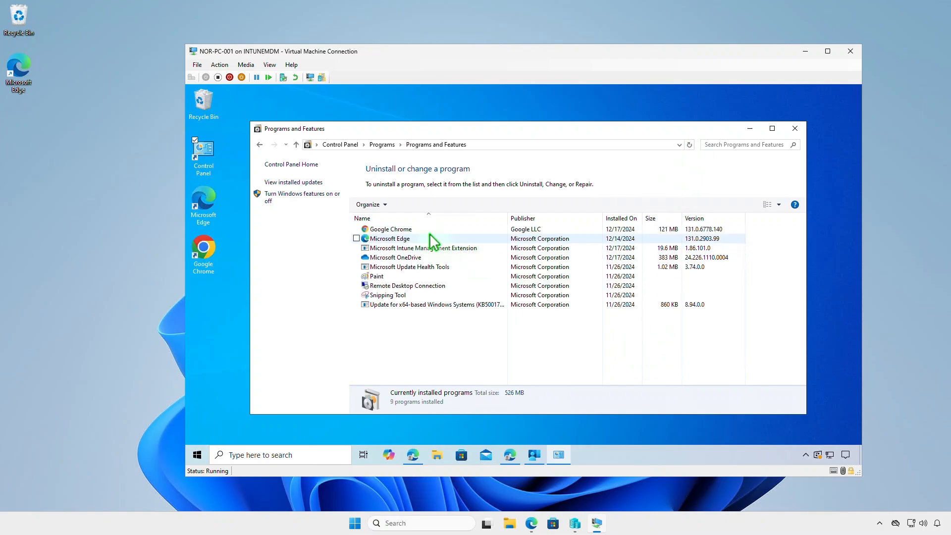
# Inspect the Google Chrome entry in the installed programs list, then leave the virtual machine for the browser.
pyautogui.click(428, 230)
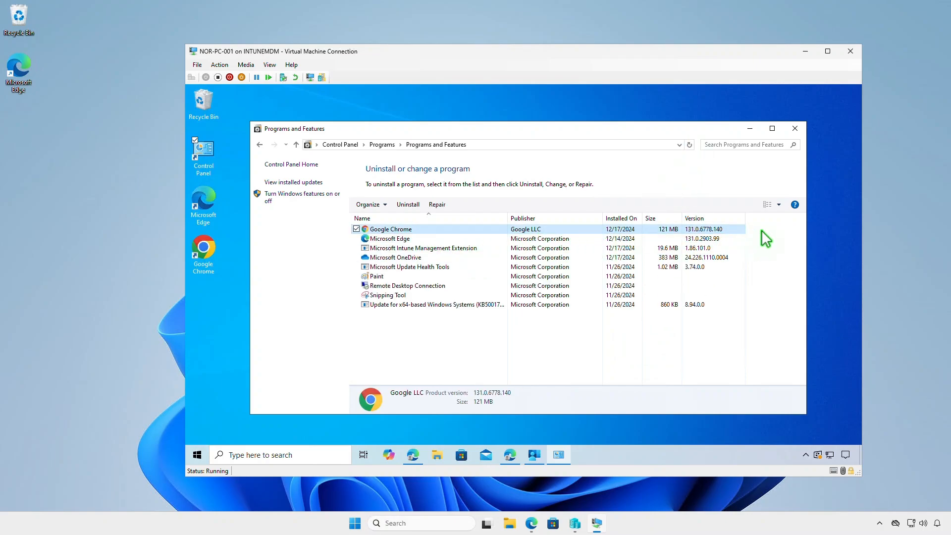
pyautogui.click(808, 51)
pyautogui.click(532, 525)
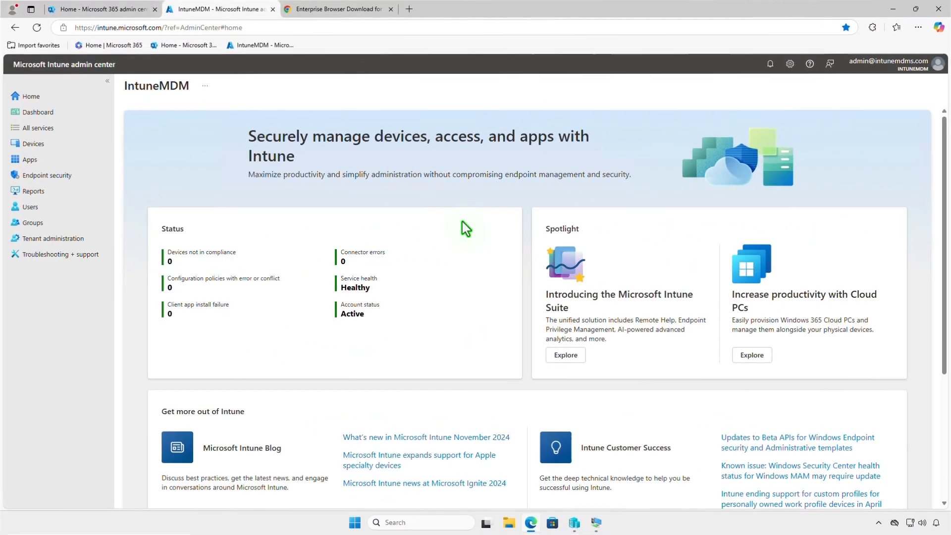
# Open the Google Chrome app's assignments in Intune and delete the required Test_Devices assignment.
pyautogui.click(51, 163)
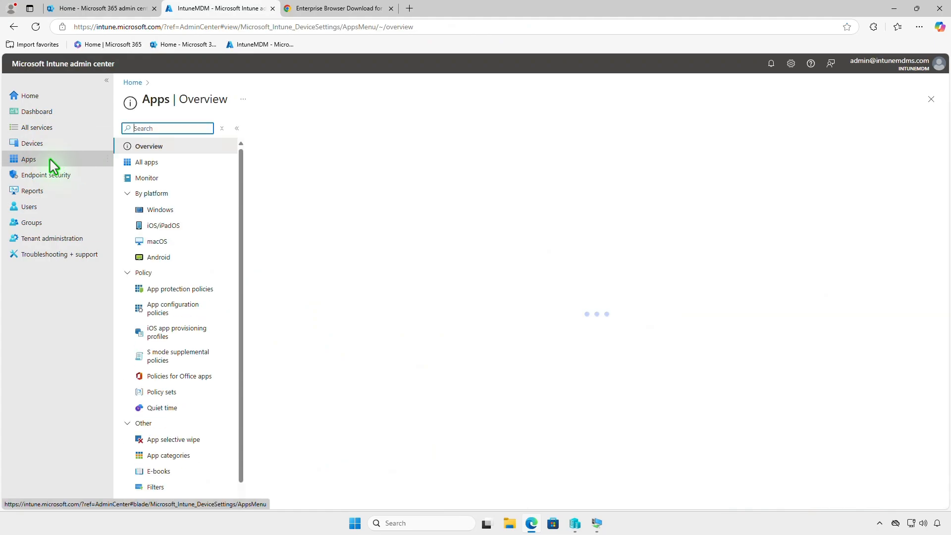
pyautogui.click(190, 217)
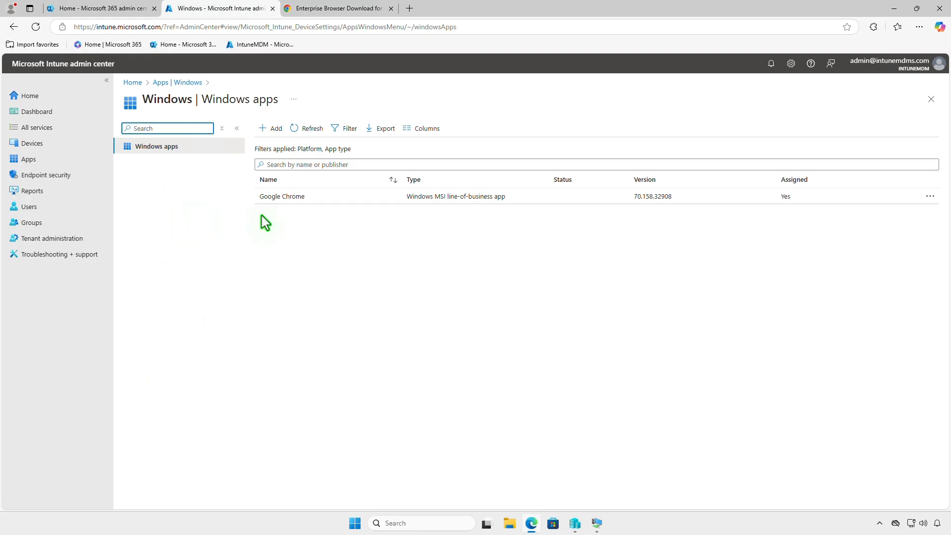
pyautogui.click(304, 198)
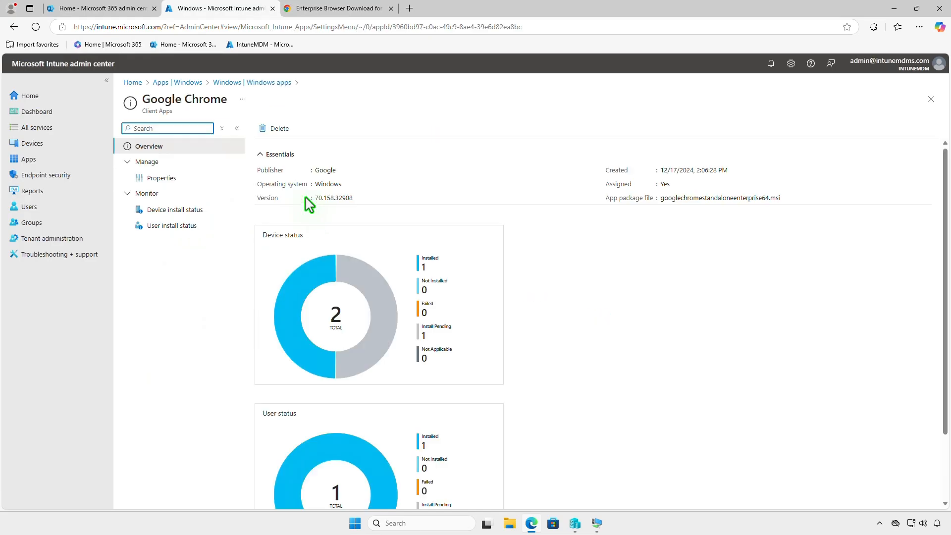
pyautogui.click(182, 180)
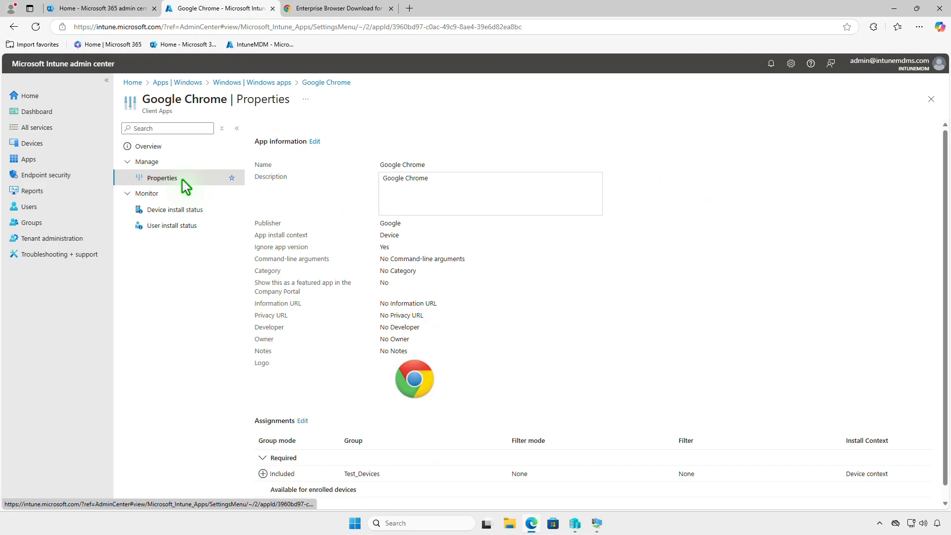
pyautogui.click(302, 421)
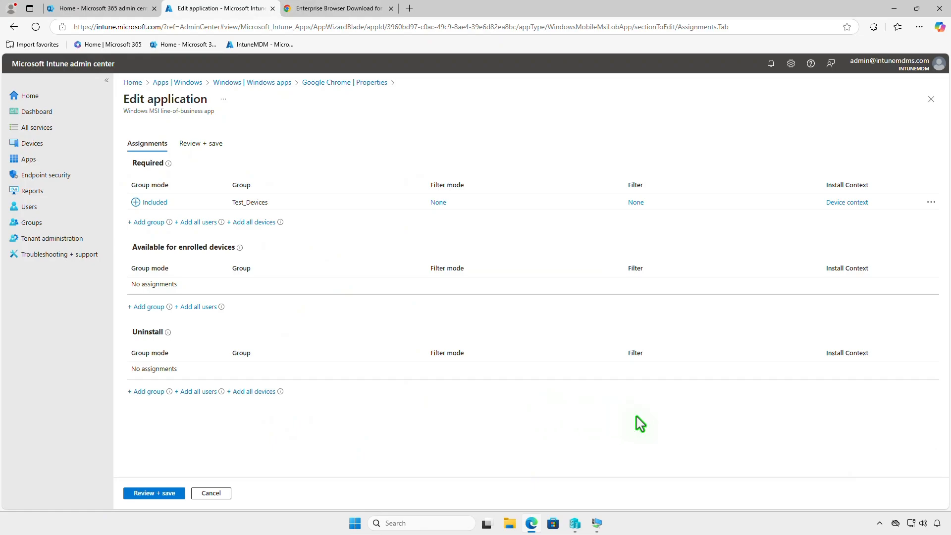
pyautogui.click(931, 203)
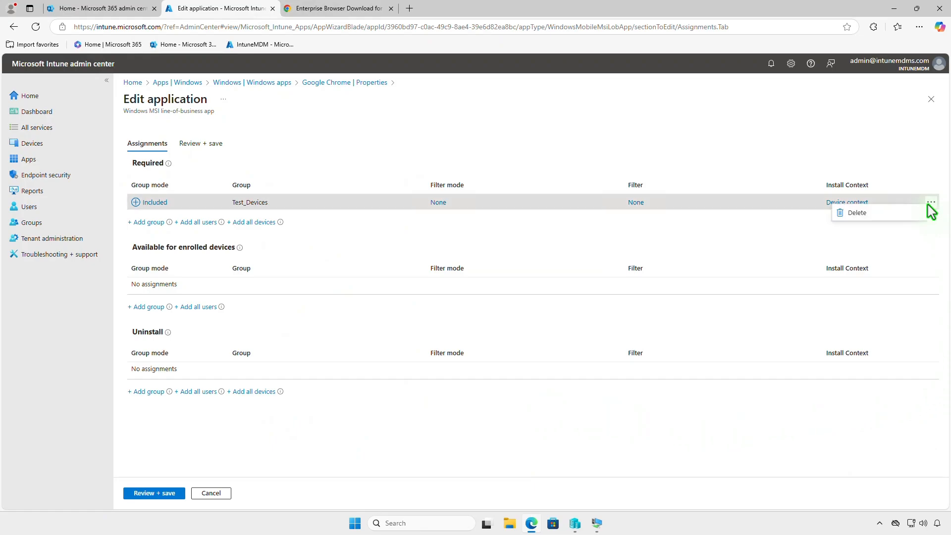
pyautogui.click(860, 214)
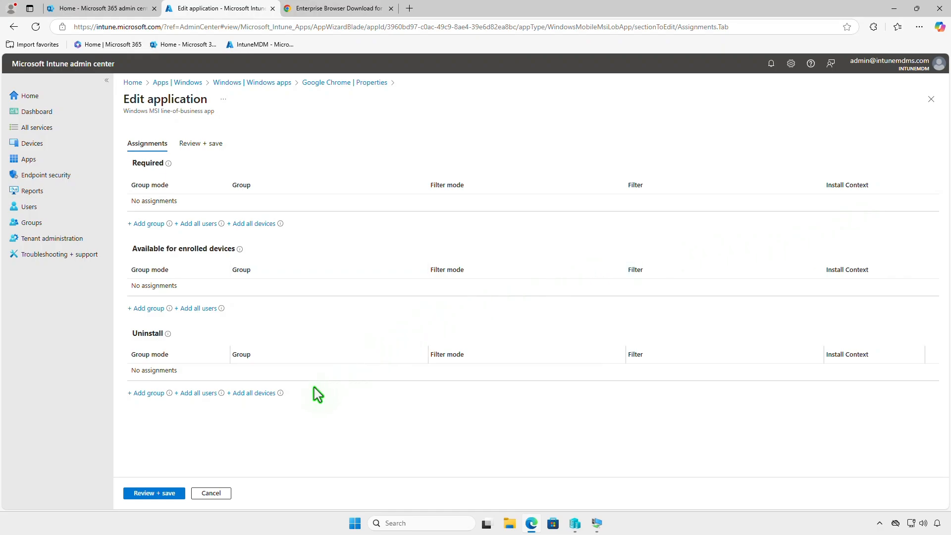
# Assign the app for uninstall to the Test_Devices group and save the changes.
pyautogui.click(153, 394)
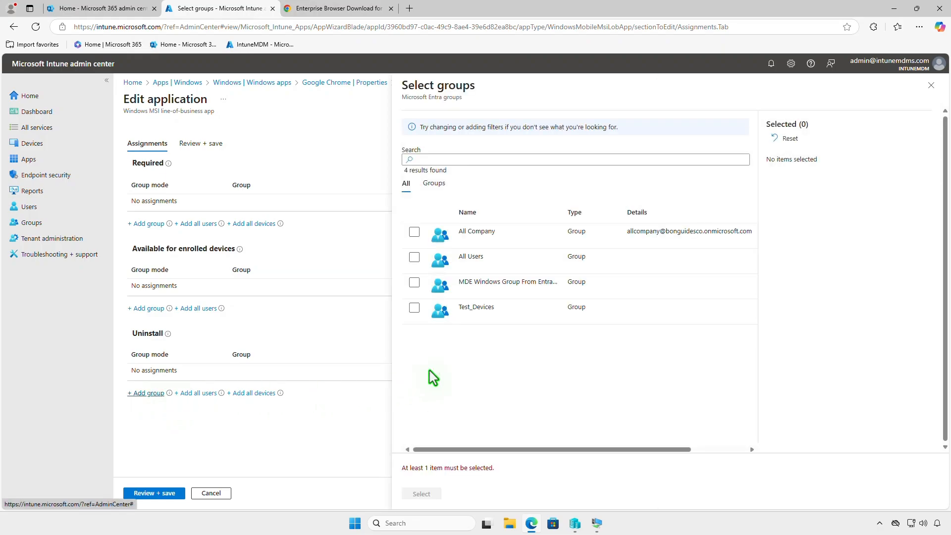
pyautogui.click(414, 308)
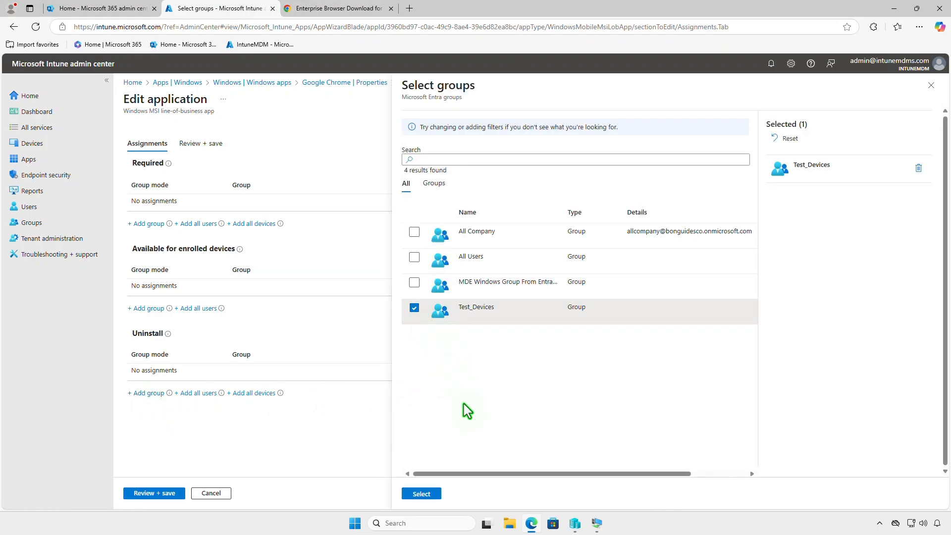
pyautogui.click(422, 494)
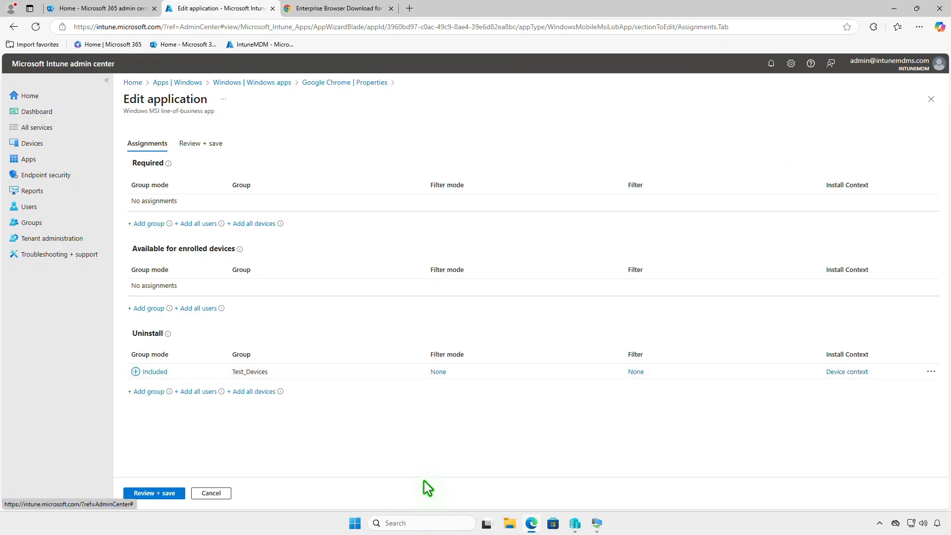
pyautogui.click(177, 493)
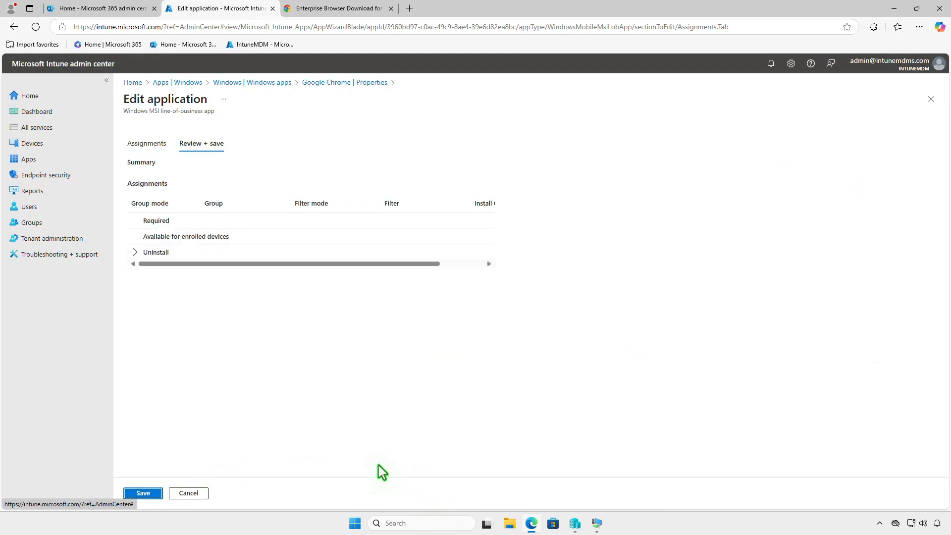
pyautogui.click(145, 494)
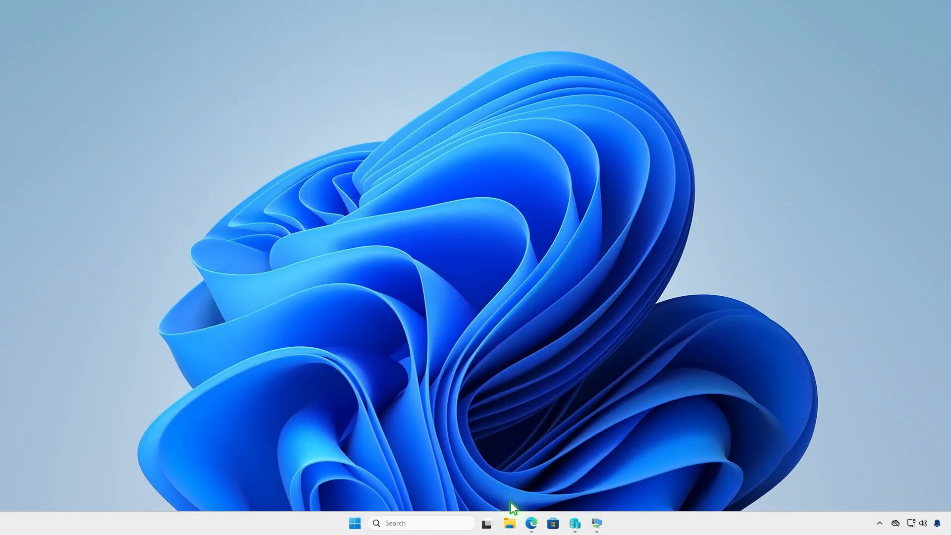
# Create a folder named Intune on the DATA (D:) drive and open it.
pyautogui.click(510, 523)
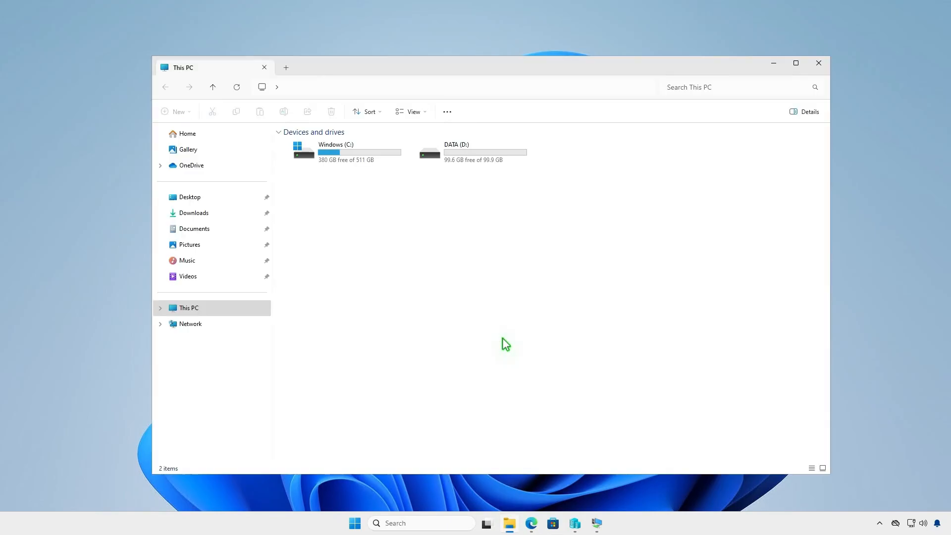
pyautogui.doubleClick(483, 154)
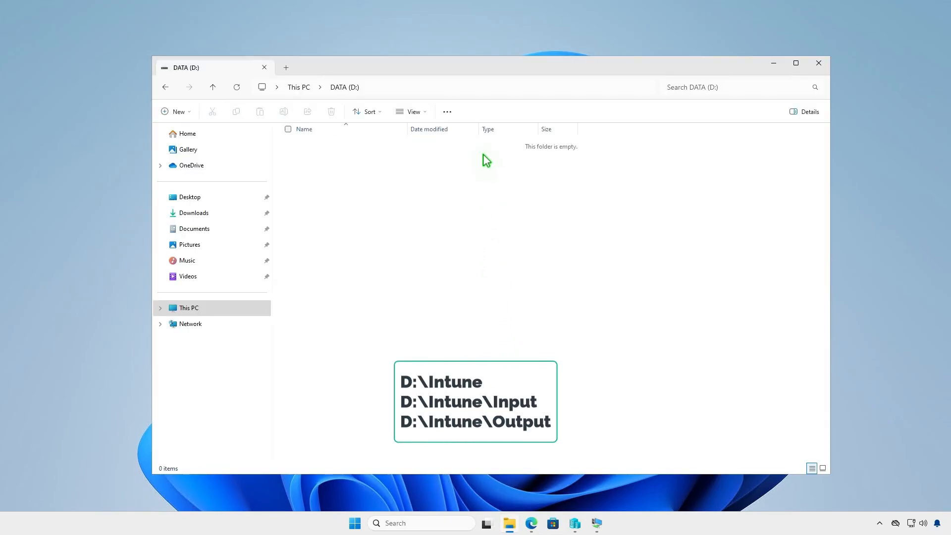
pyautogui.click(186, 114)
pyautogui.click(189, 133)
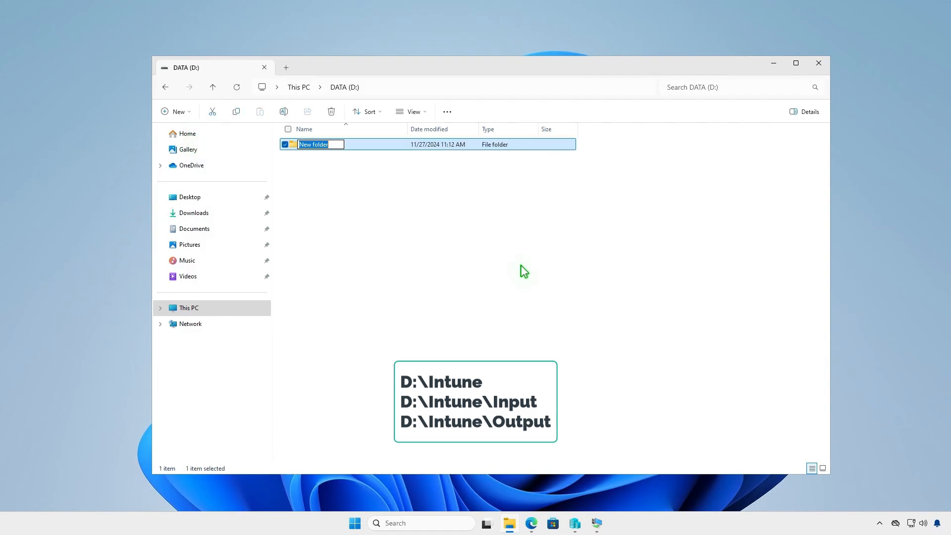
pyautogui.write('Intune')
pyautogui.press('Return')
pyautogui.press('Return')
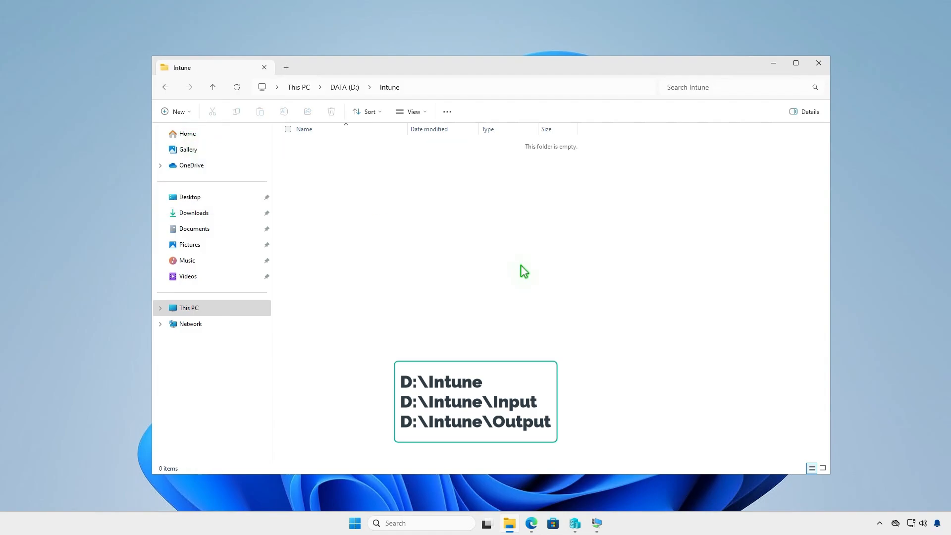
# Create Input and Output subfolders inside the Intune folder.
pyautogui.click(186, 113)
pyautogui.click(189, 132)
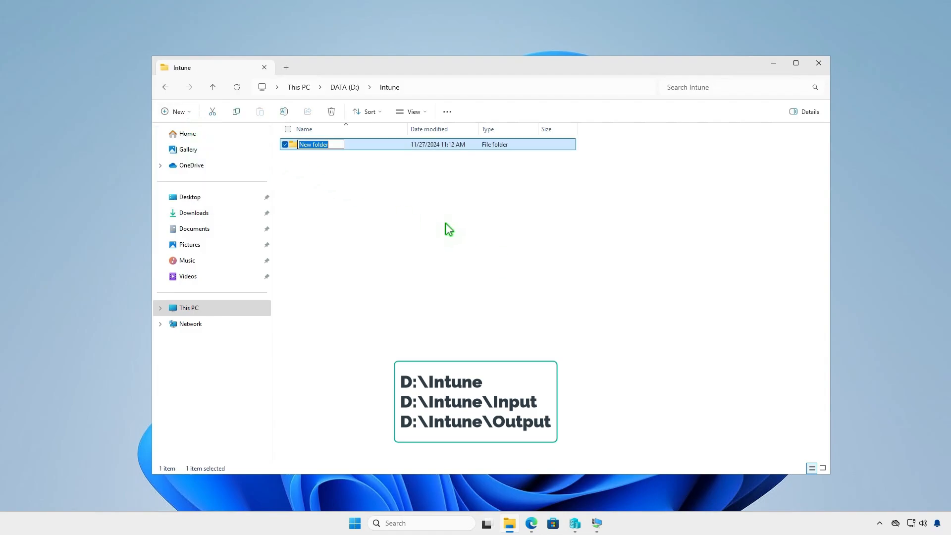
pyautogui.write('Input')
pyautogui.press('Return')
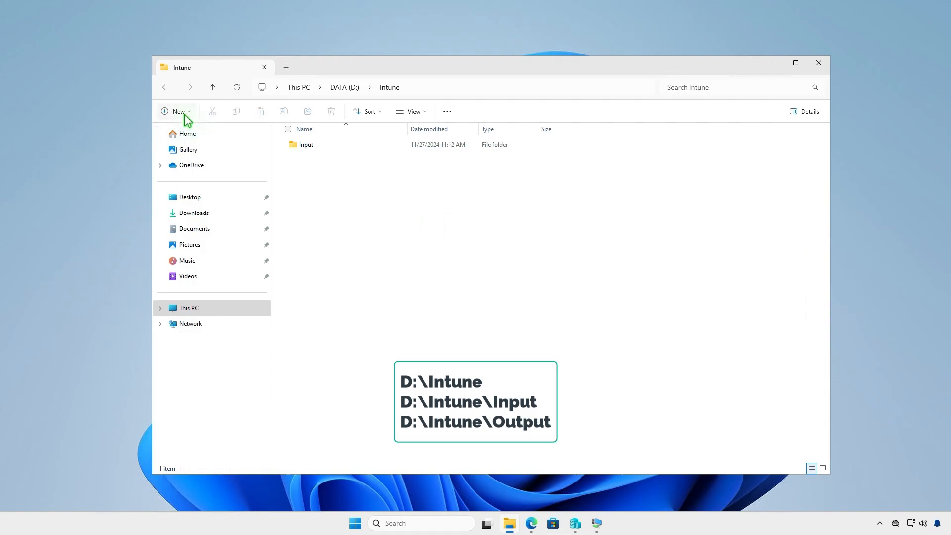
pyautogui.click(183, 113)
pyautogui.click(195, 135)
pyautogui.write('Output')
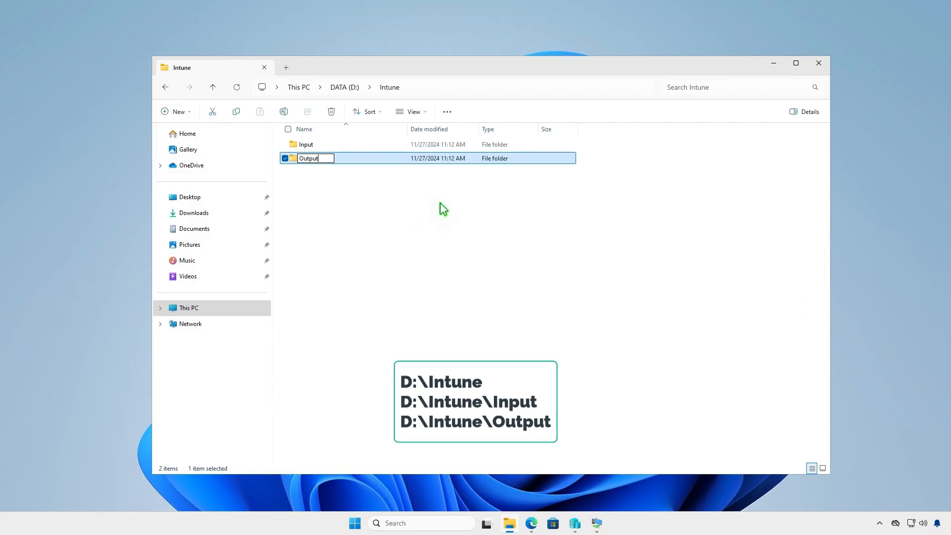
pyautogui.click(441, 205)
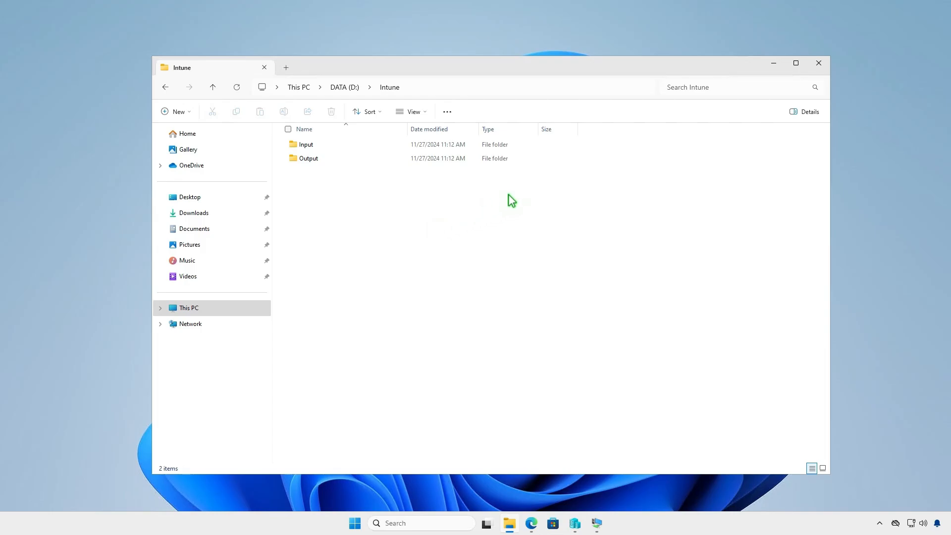
pyautogui.click(774, 66)
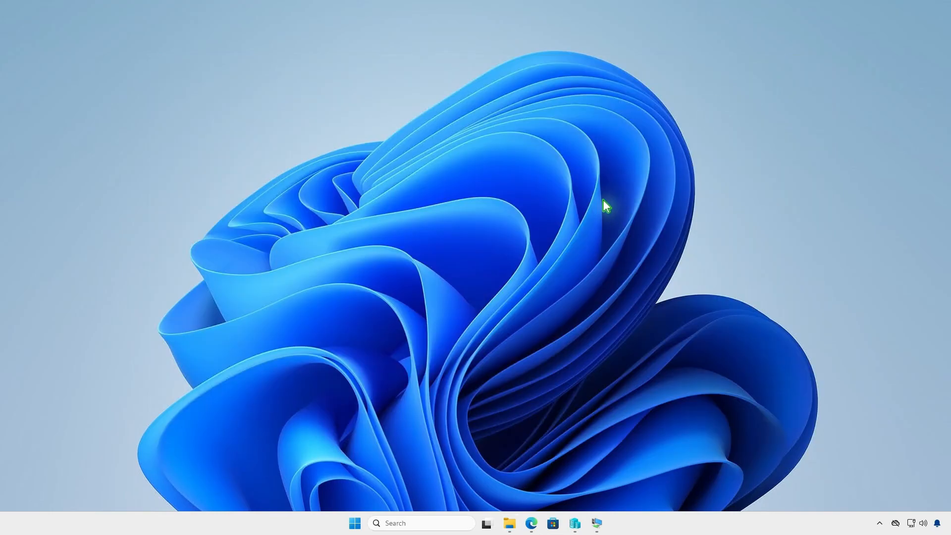
# Download the latest Microsoft Win32 Content Prep Tool release as a source code zip from GitHub.
pyautogui.click(532, 524)
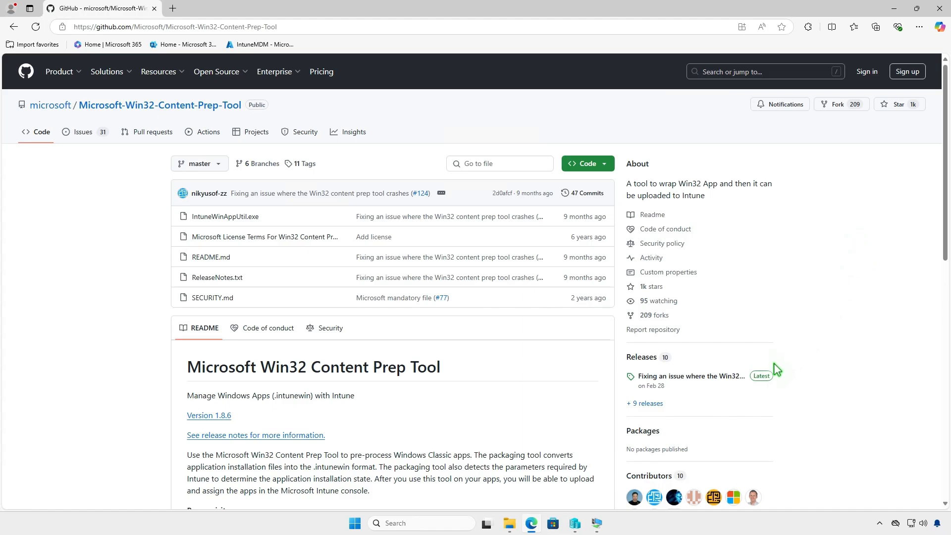
pyautogui.click(762, 376)
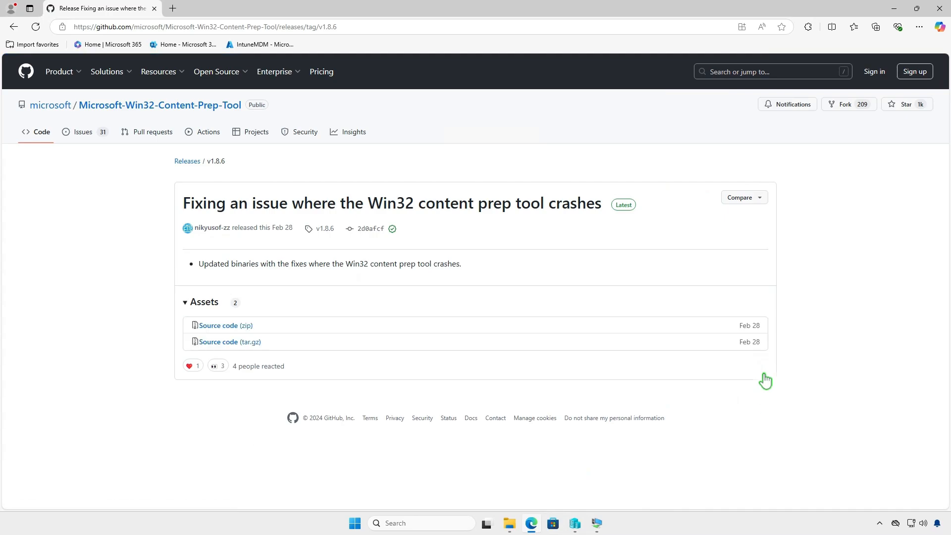
pyautogui.click(241, 328)
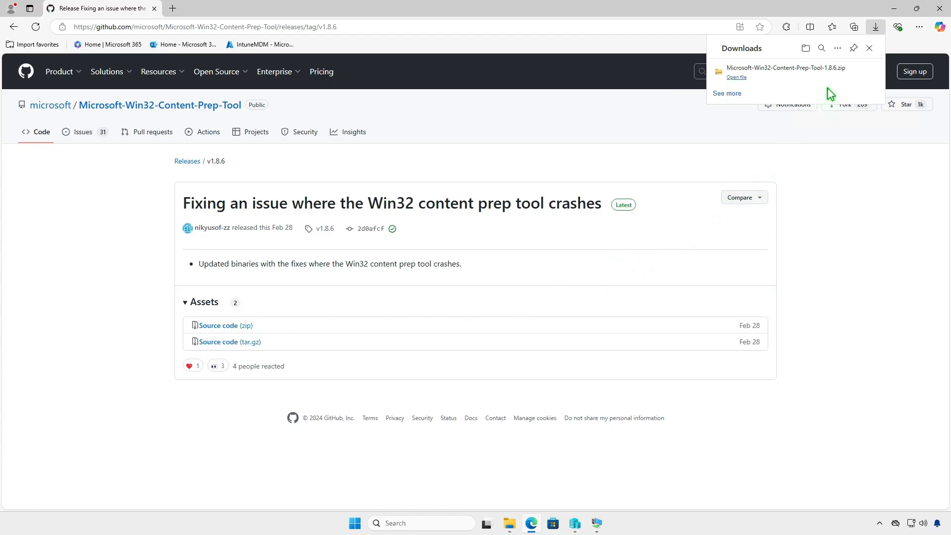
# Extract the downloaded Microsoft-Win32-Content-Prep-Tool-1.8.6.zip into its default folder in Downloads.
pyautogui.click(839, 75)
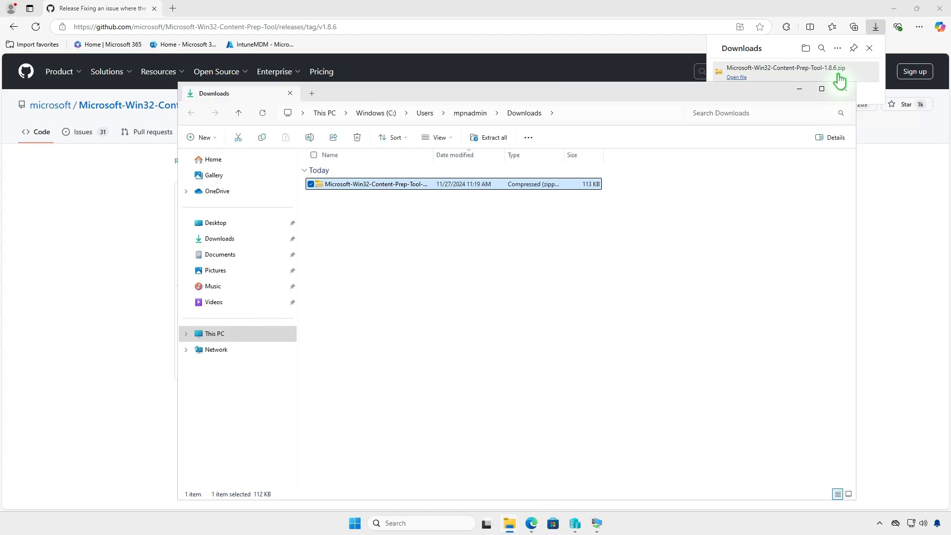
pyautogui.click(887, 11)
pyautogui.click(893, 9)
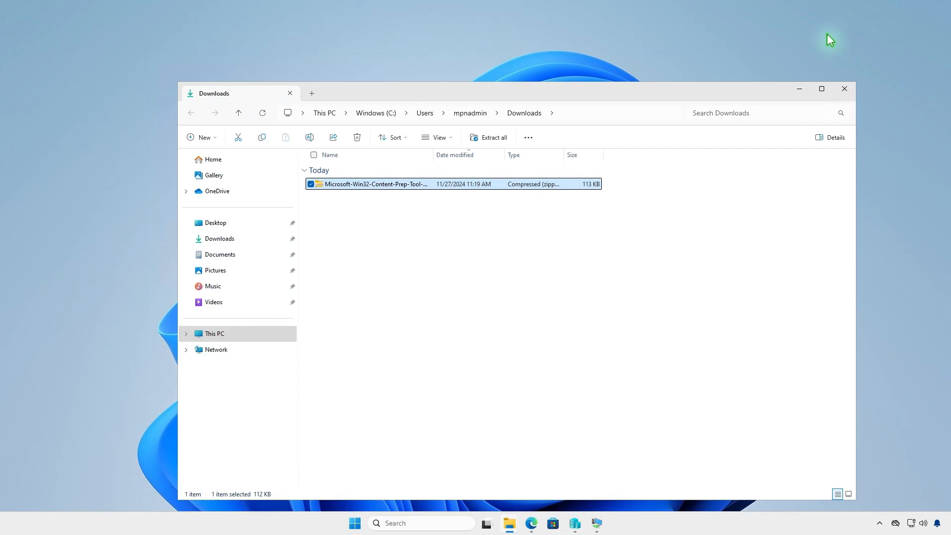
pyautogui.click(495, 139)
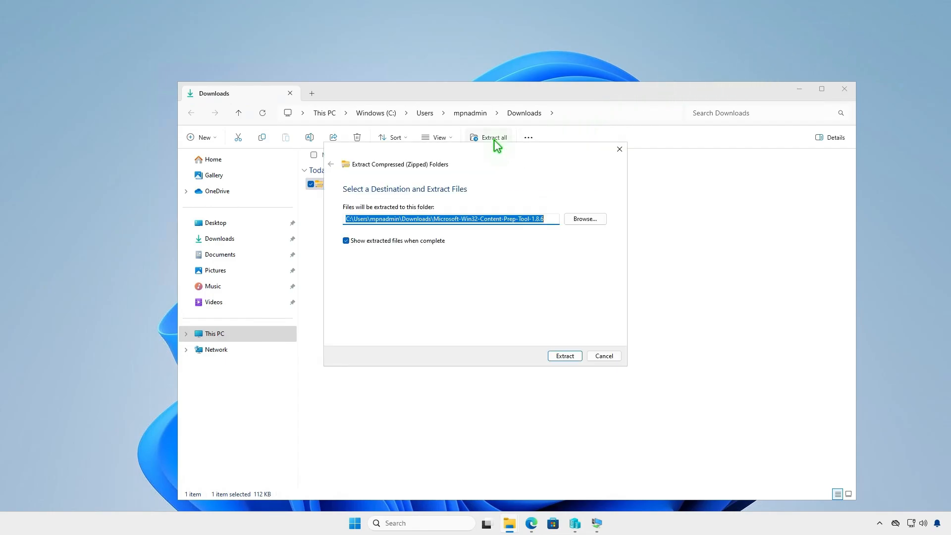
pyautogui.click(568, 355)
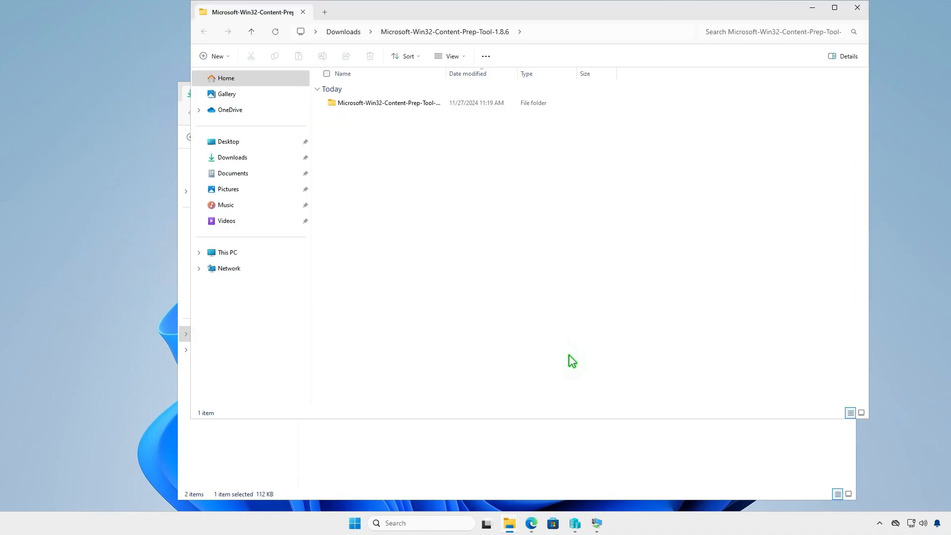
# Copy the IntuneWinAppUtil application from the extracted tool folder.
pyautogui.doubleClick(432, 103)
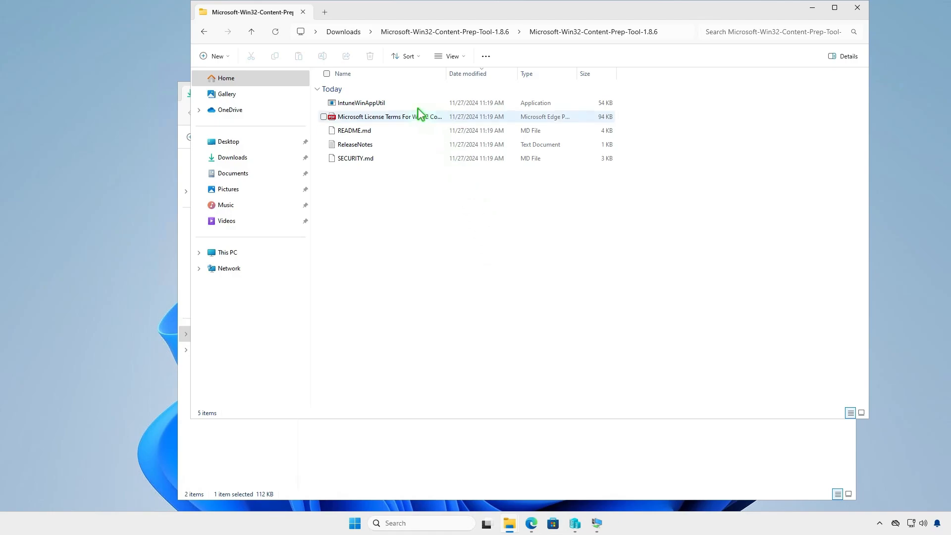
pyautogui.click(398, 108)
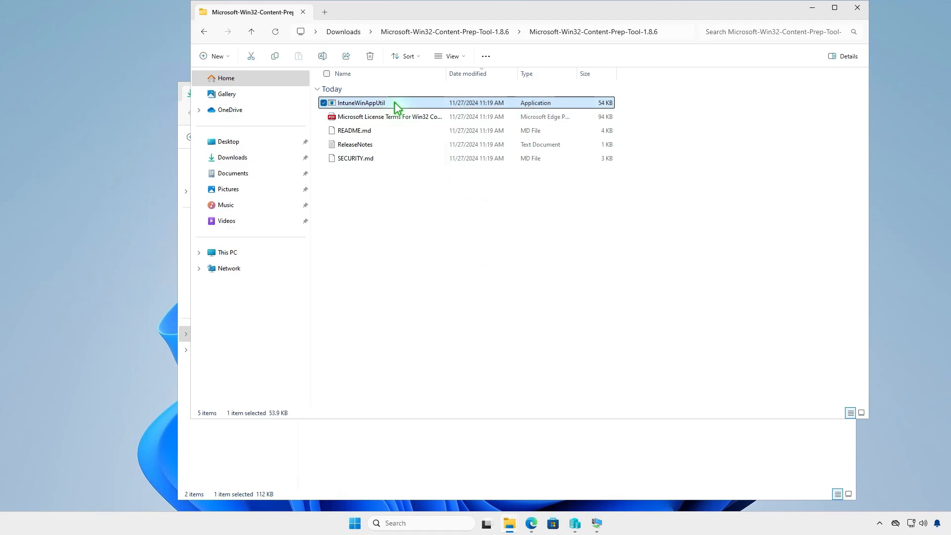
pyautogui.rightClick(391, 104)
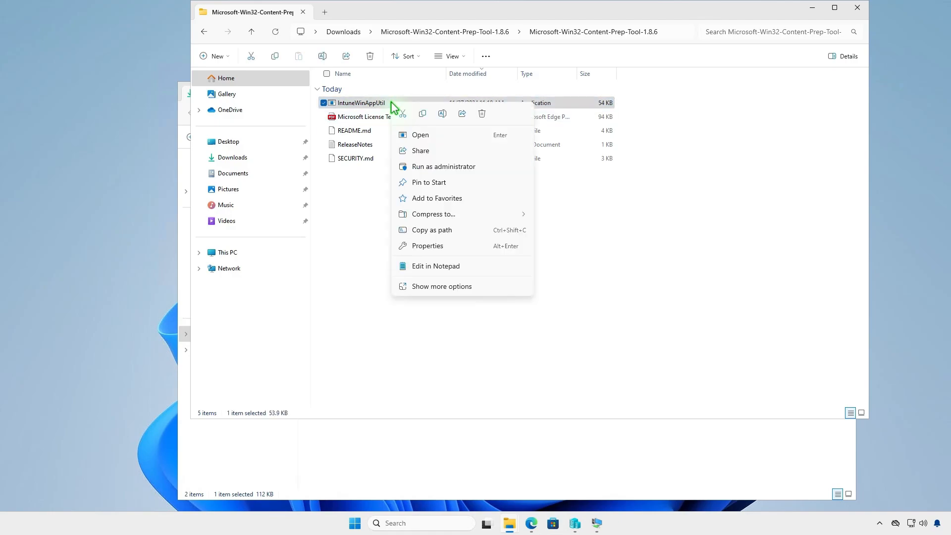
pyautogui.click(424, 114)
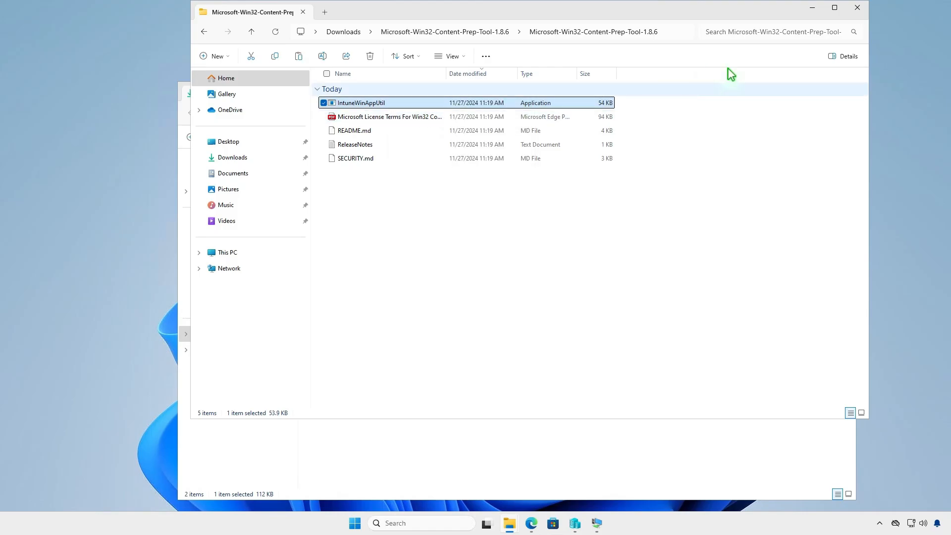
pyautogui.click(862, 8)
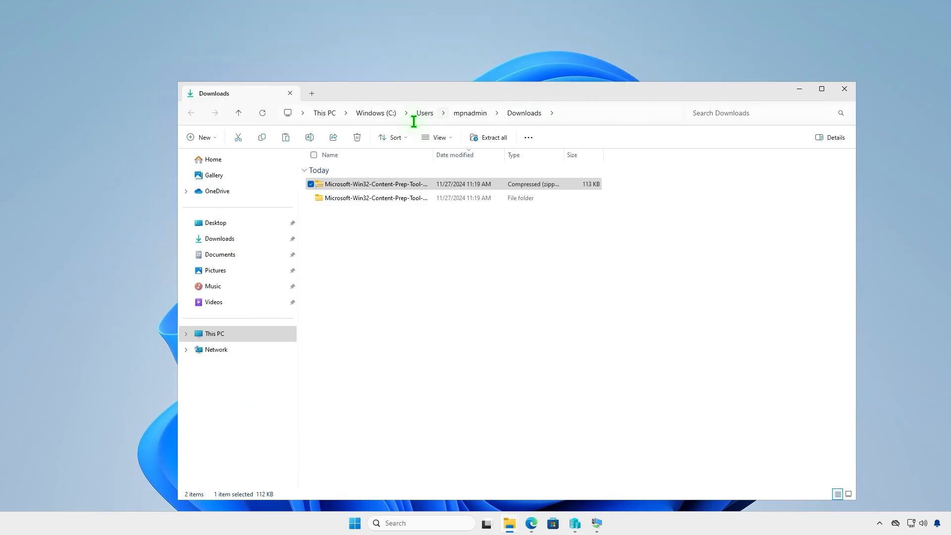
# Paste the IntuneWinAppUtil application into the D:\Intune folder.
pyautogui.click(329, 114)
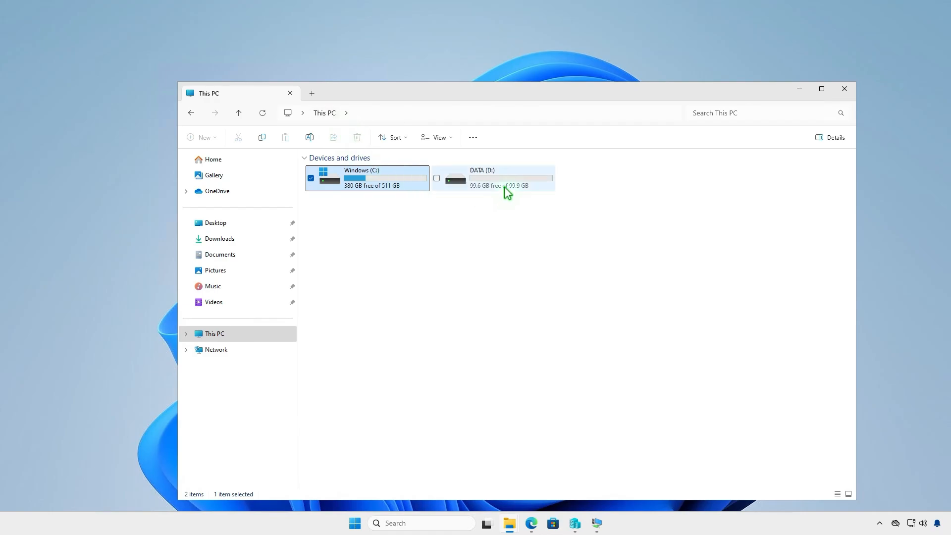
pyautogui.doubleClick(504, 184)
pyautogui.doubleClick(365, 172)
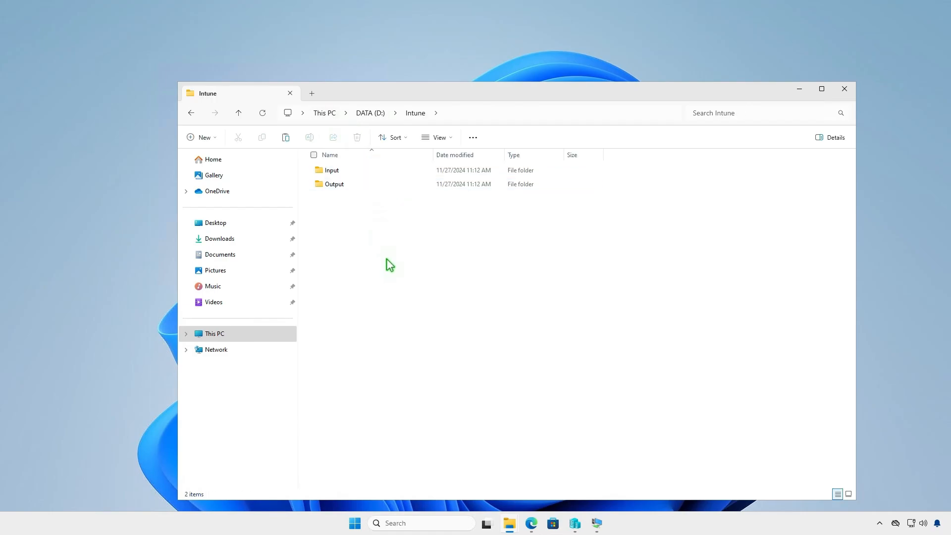
pyautogui.rightClick(387, 258)
pyautogui.click(394, 272)
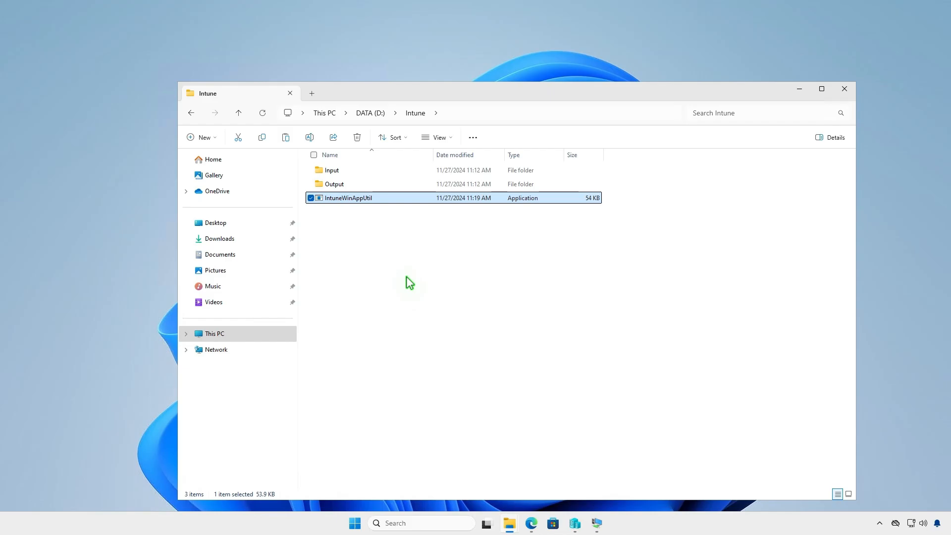
pyautogui.click(800, 92)
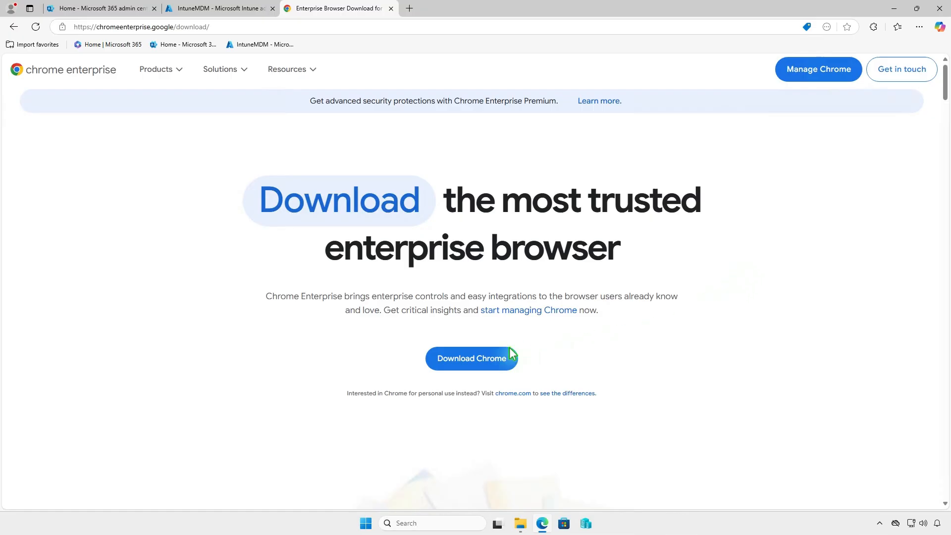
# Download the Chrome Enterprise browser for Windows as a Stable, 64 bit (x86) MSI file.
pyautogui.click(493, 359)
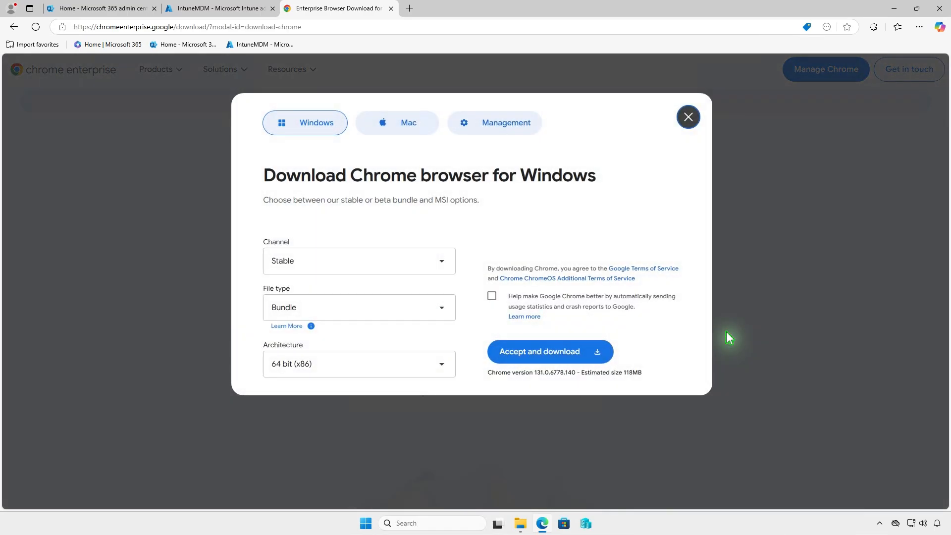
pyautogui.click(332, 311)
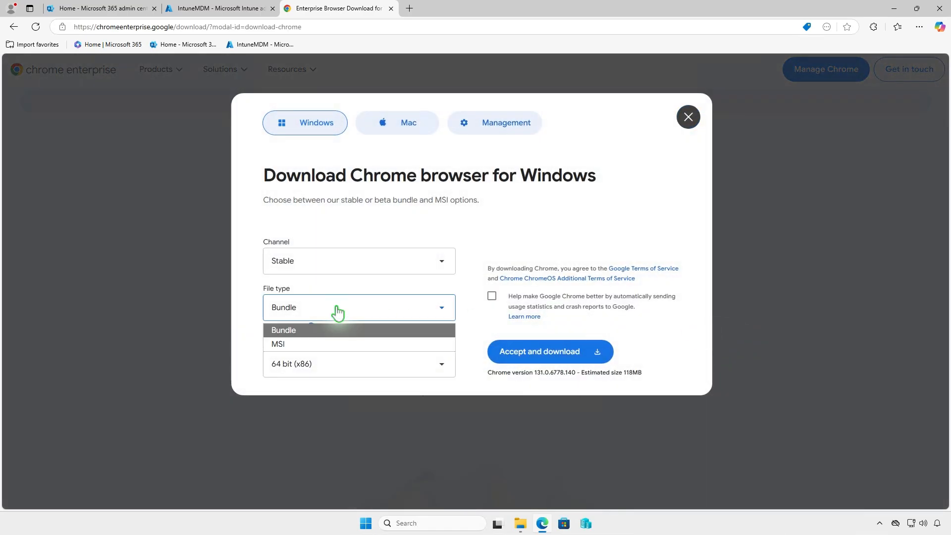
pyautogui.click(327, 343)
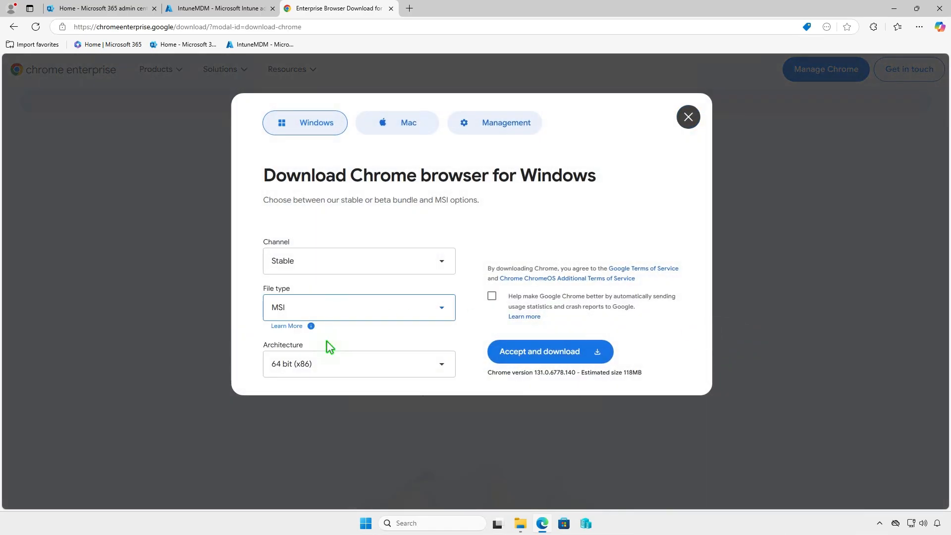
pyautogui.click(576, 353)
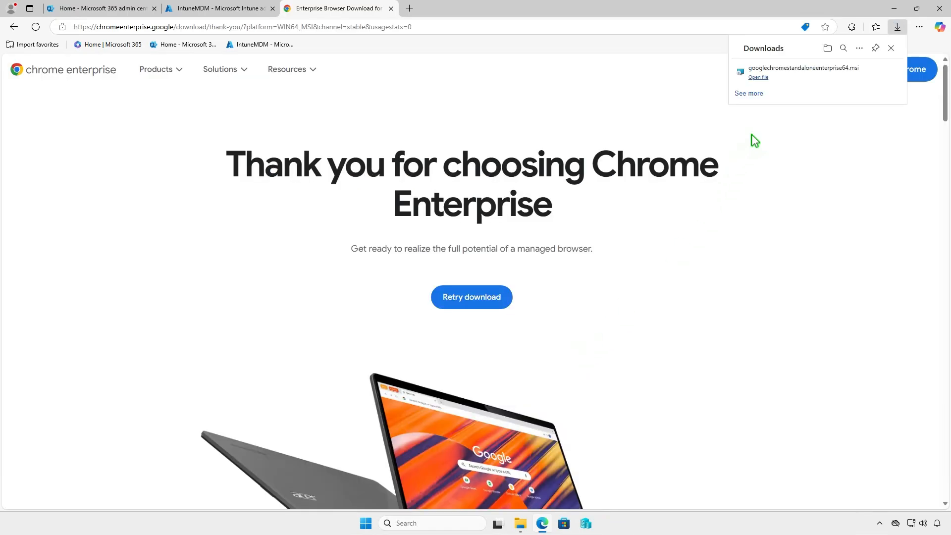
# Rename the downloaded googlechromestandaloneenterprise64 installer in Downloads to setup.
pyautogui.click(827, 48)
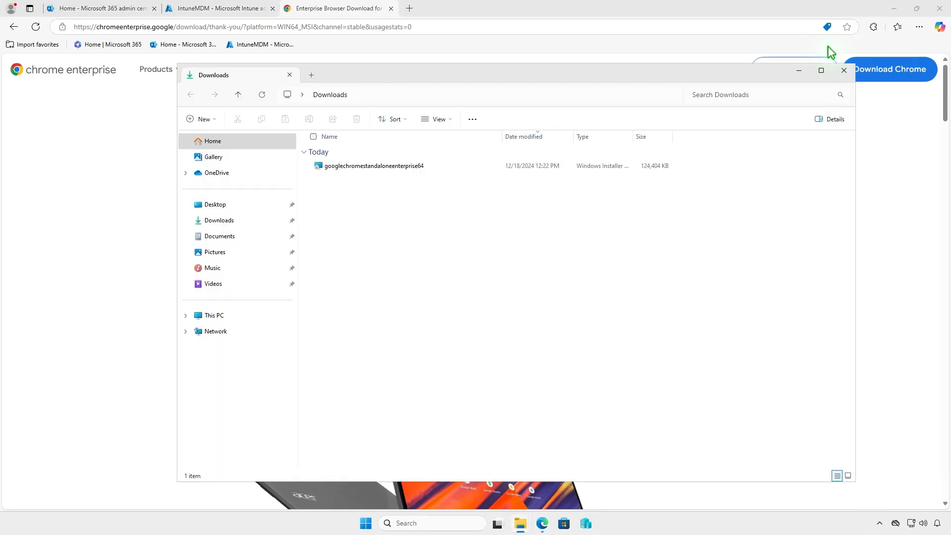
pyautogui.click(895, 9)
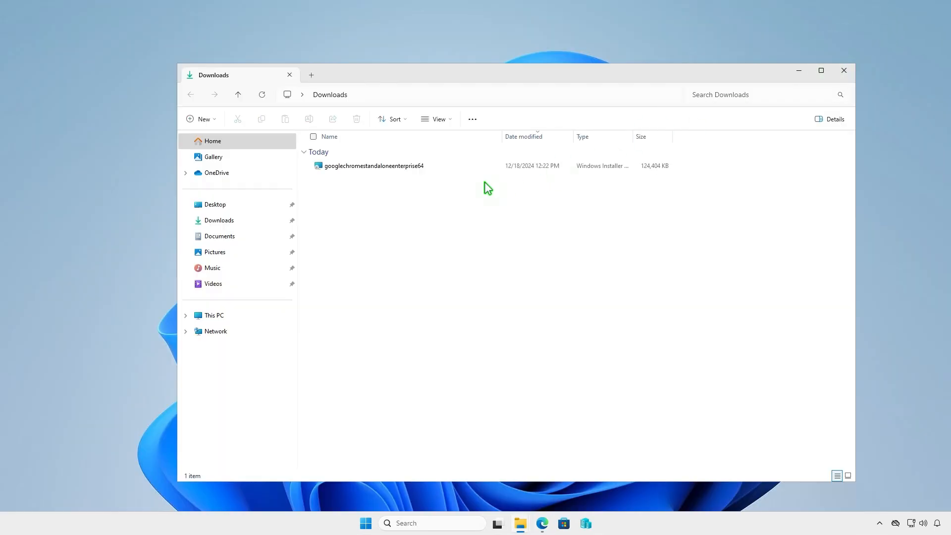
pyautogui.click(429, 166)
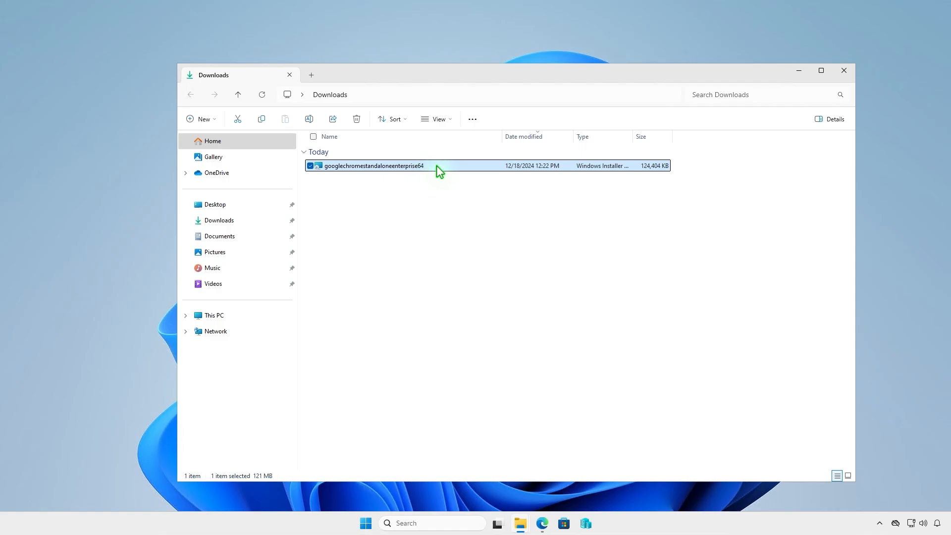
pyautogui.press('F2')
pyautogui.write('setup')
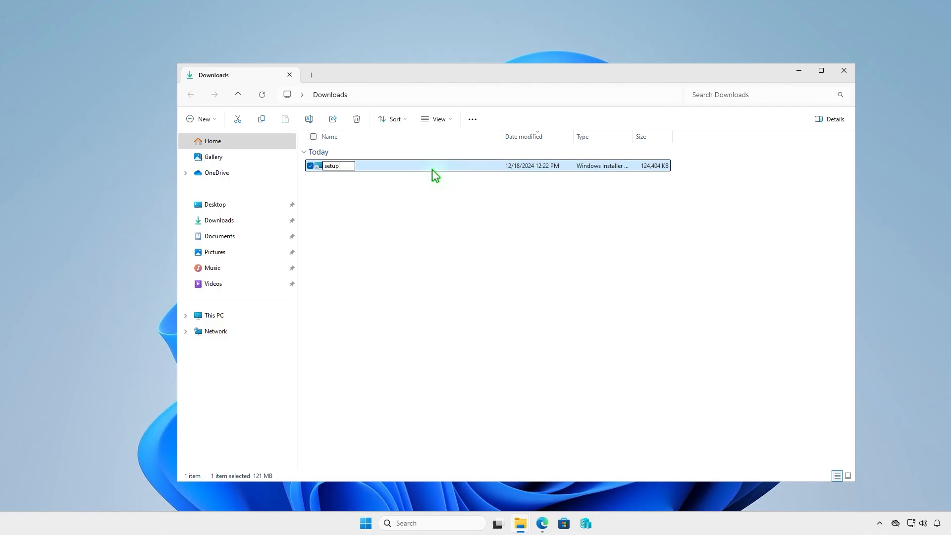
pyautogui.click(414, 193)
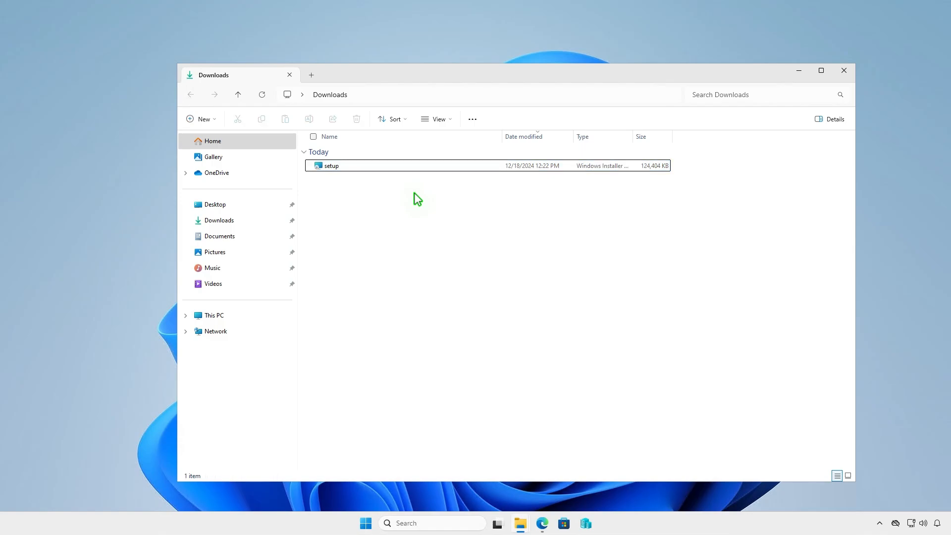
# Copy the setup installer from Downloads into the D:\Intune\Input folder.
pyautogui.click(346, 167)
pyautogui.rightClick(346, 166)
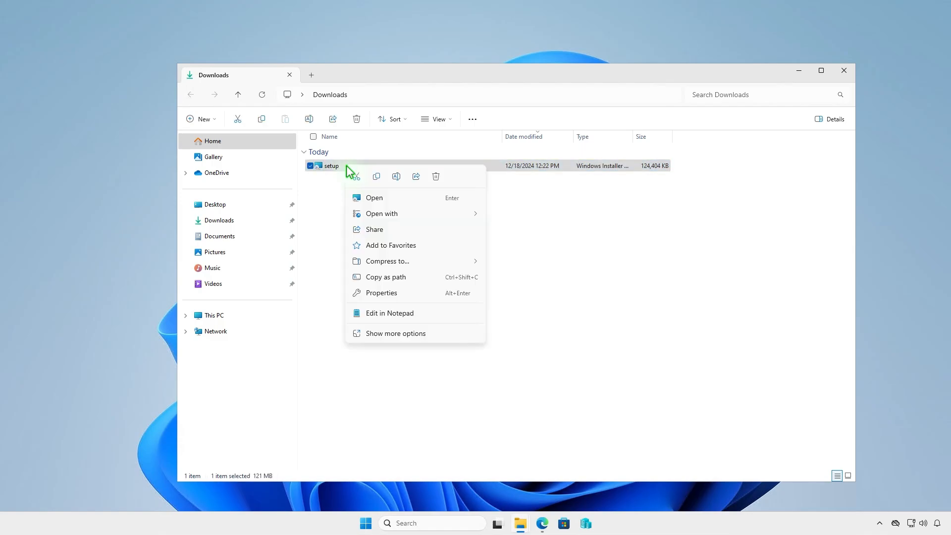
pyautogui.click(378, 175)
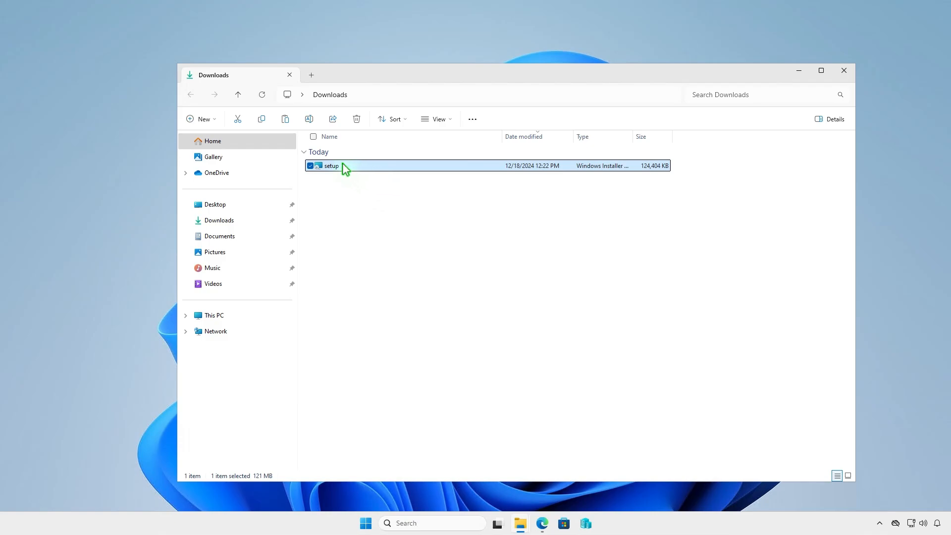
pyautogui.click(251, 316)
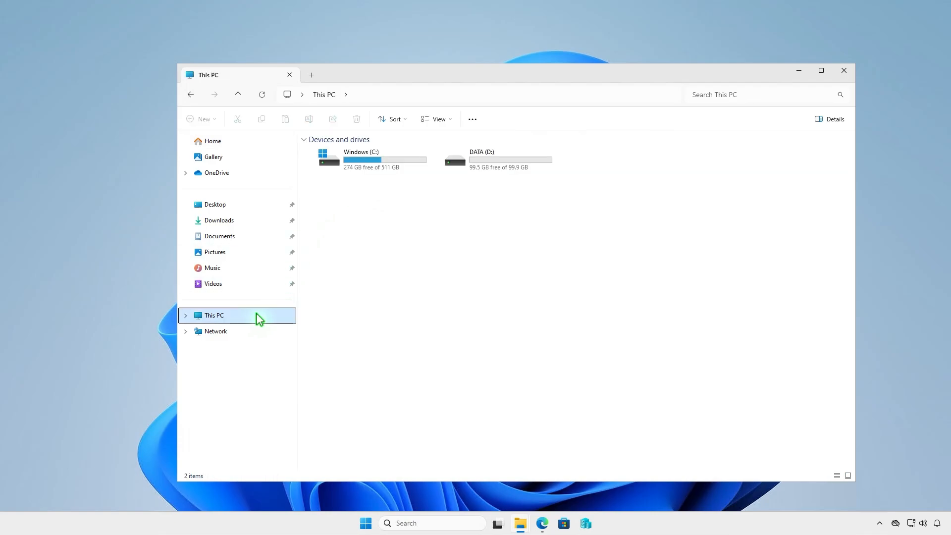
pyautogui.doubleClick(497, 161)
pyautogui.doubleClick(377, 153)
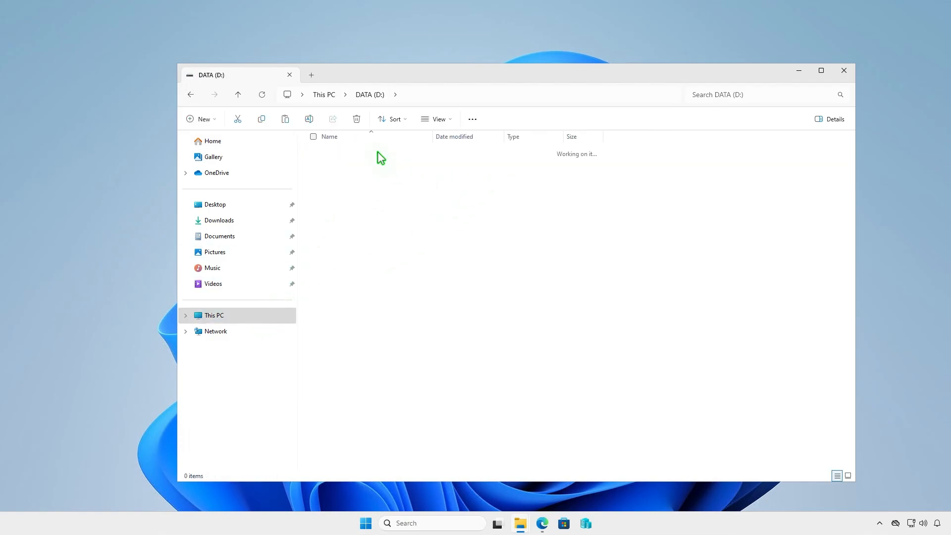
pyautogui.doubleClick(374, 153)
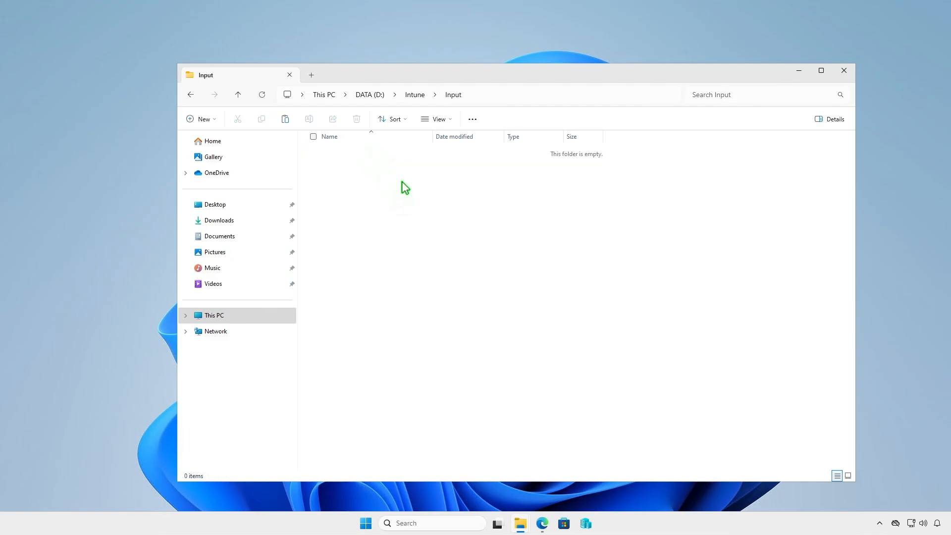
pyautogui.rightClick(402, 181)
pyautogui.press('Escape')
pyautogui.hotkey('ctrl', 'v')
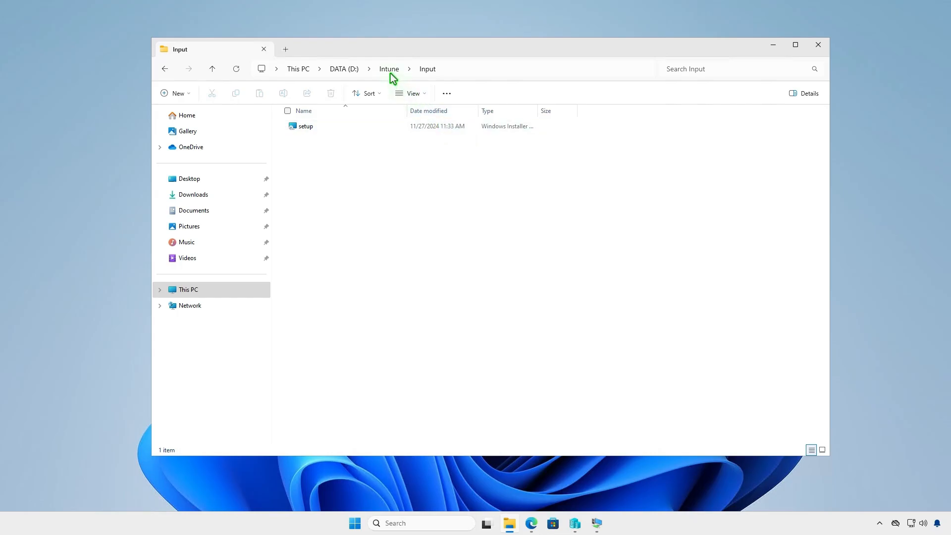
# Open an administrator Terminal and change the directory to D:\Intune.
pyautogui.click(390, 72)
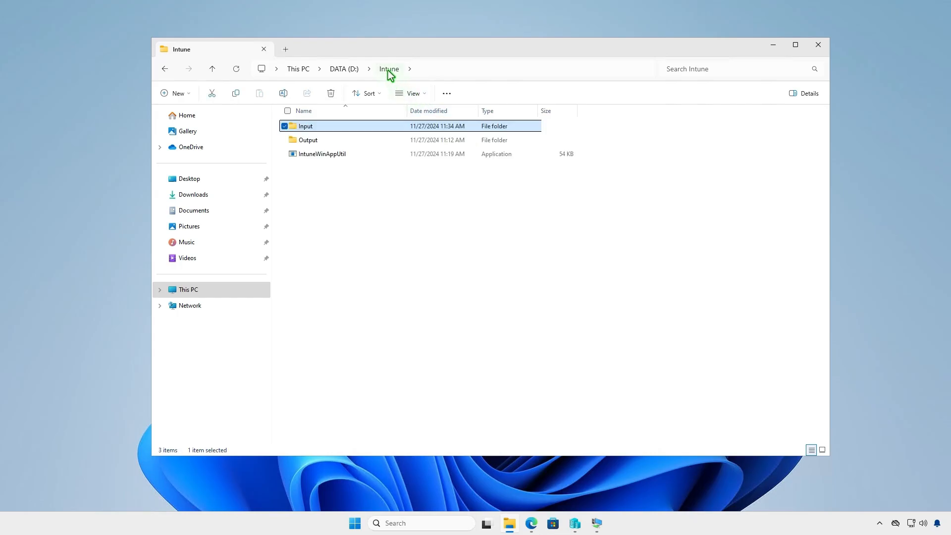
pyautogui.click(773, 46)
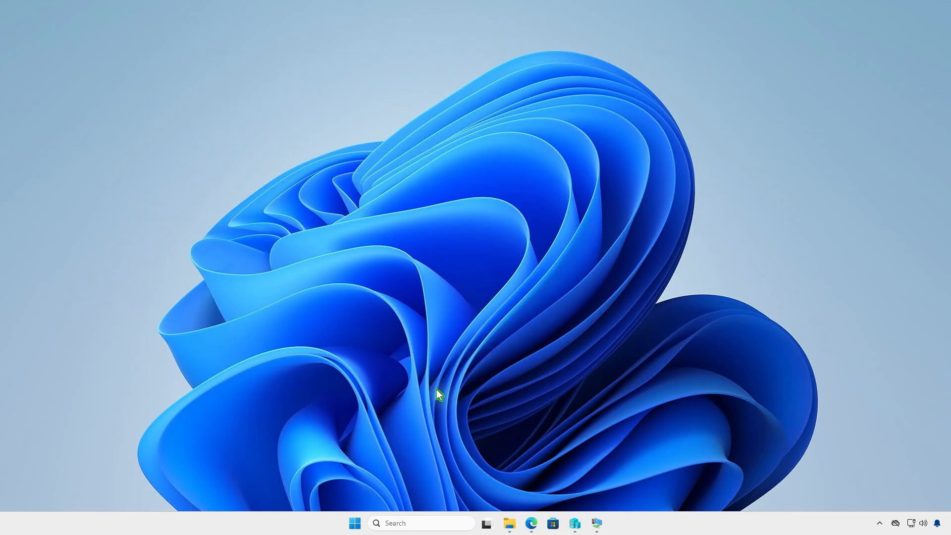
pyautogui.rightClick(354, 523)
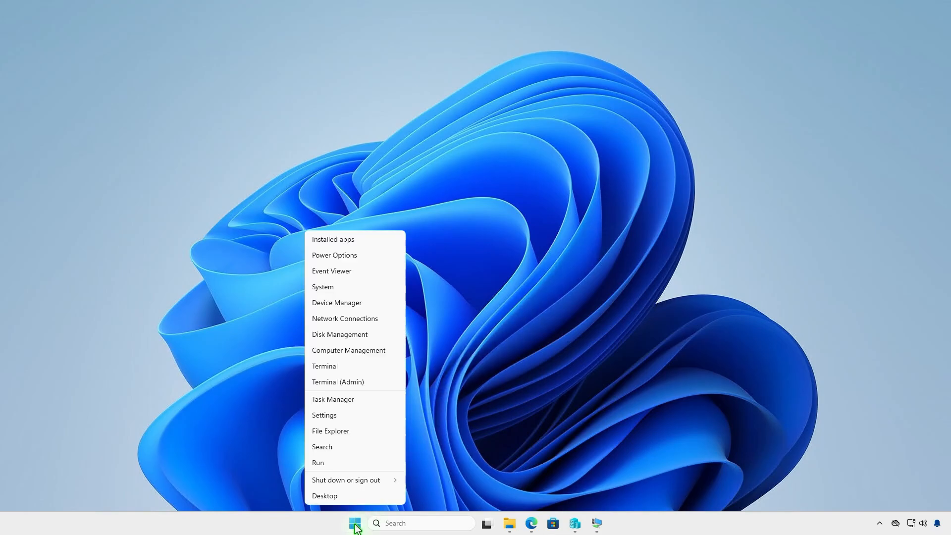
pyautogui.click(376, 387)
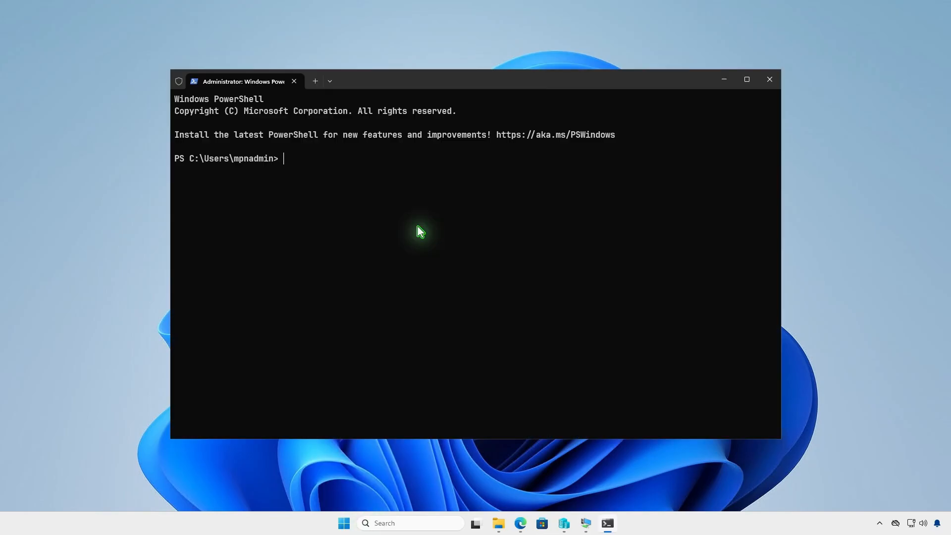
pyautogui.write('cd')
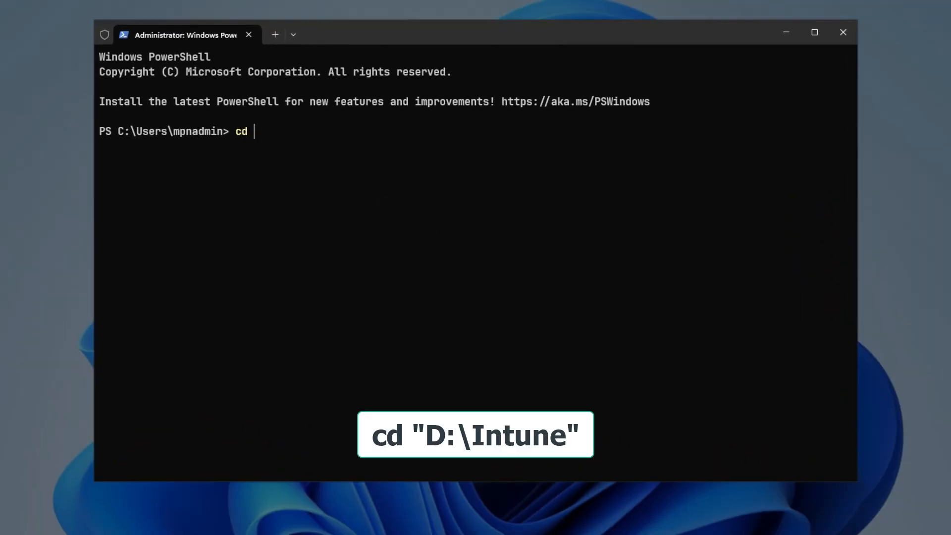
pyautogui.write(' D:\\in')
pyautogui.press('Return')
pyautogui.press('Return')
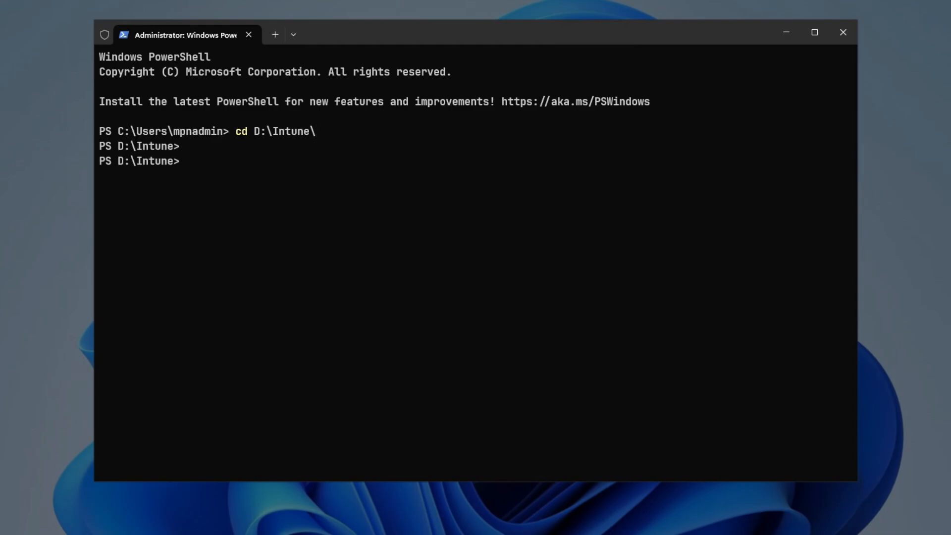
# Run IntuneWinAppUtil.exe and specify D:\Intune\Input as the source folder.
pyautogui.write('intu')
pyautogui.press('Tab')
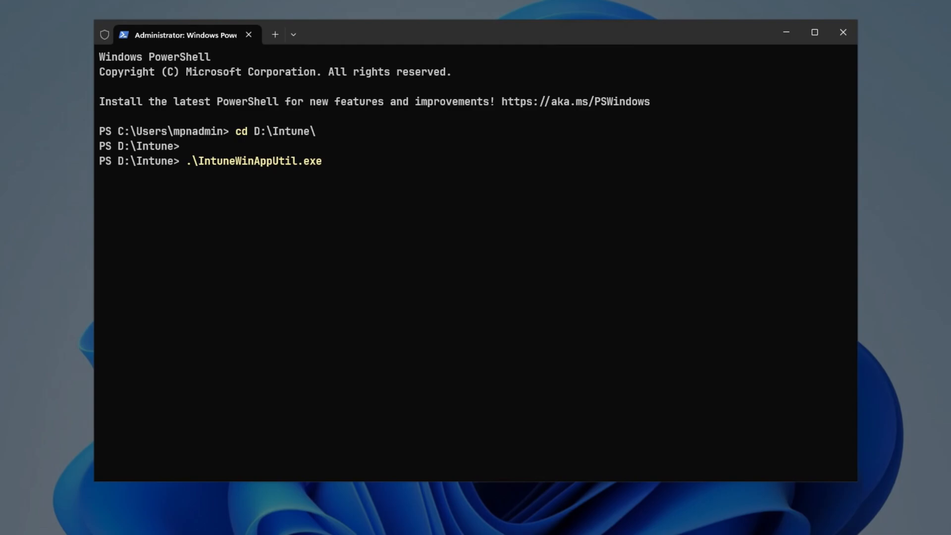
pyautogui.press('Return')
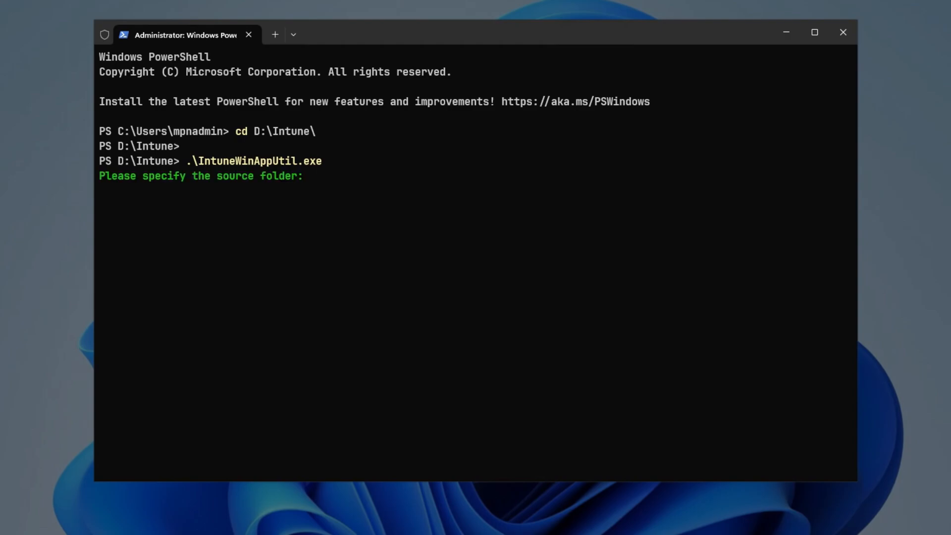
pyautogui.write('D:\\Intune\\Input')
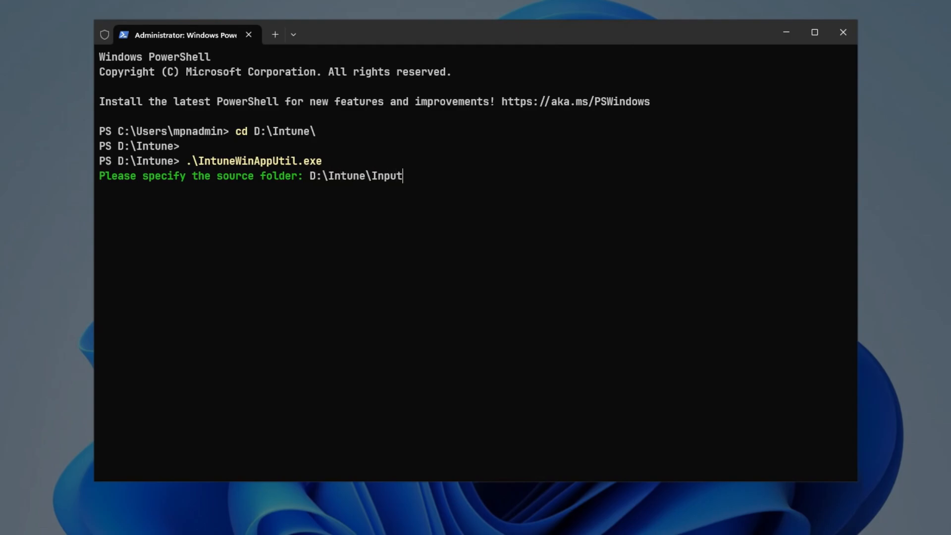
pyautogui.press('Return')
# Specify D:\Intune\Input\setup.msi as the setup file and D:\Intune\Output as the output folder, declining a catalog folder.
pyautogui.write('D')
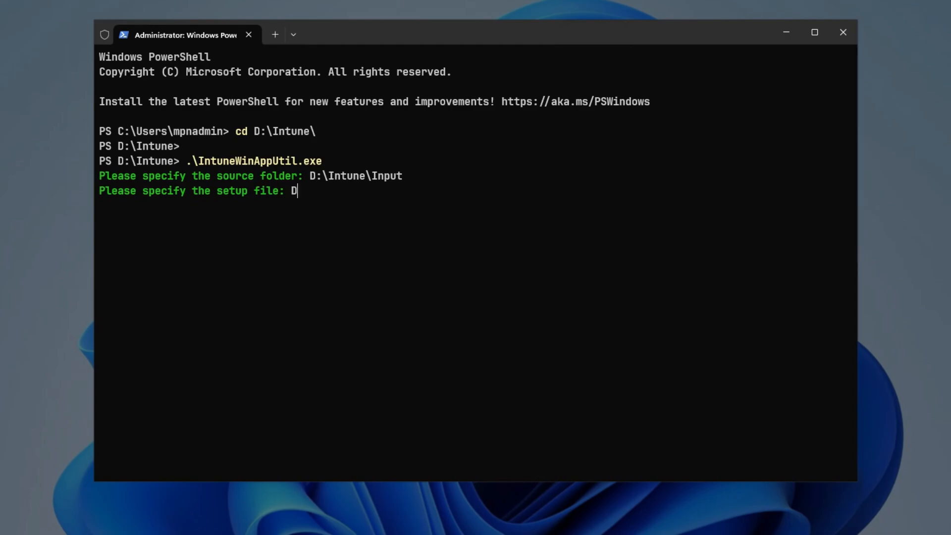
pyautogui.write(':\\Intune\\In')
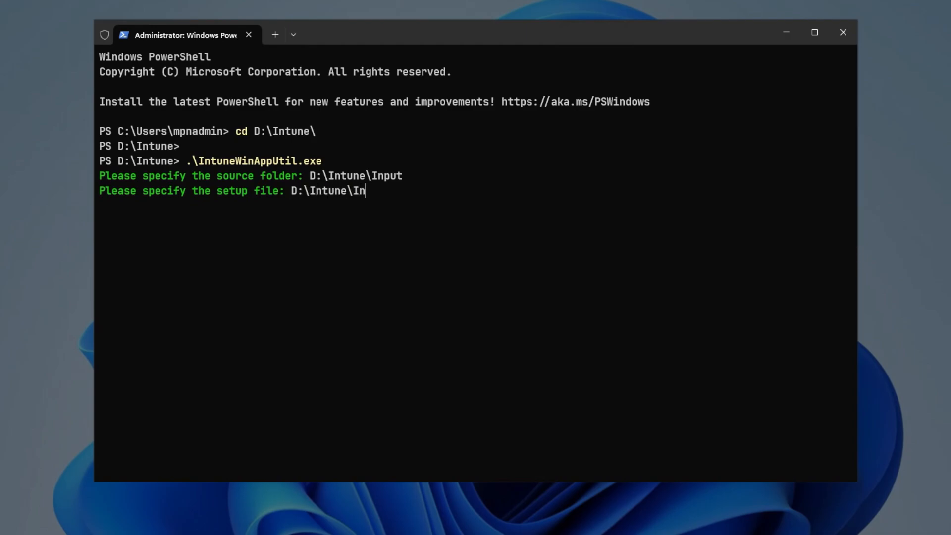
pyautogui.write('put\\setup.msi')
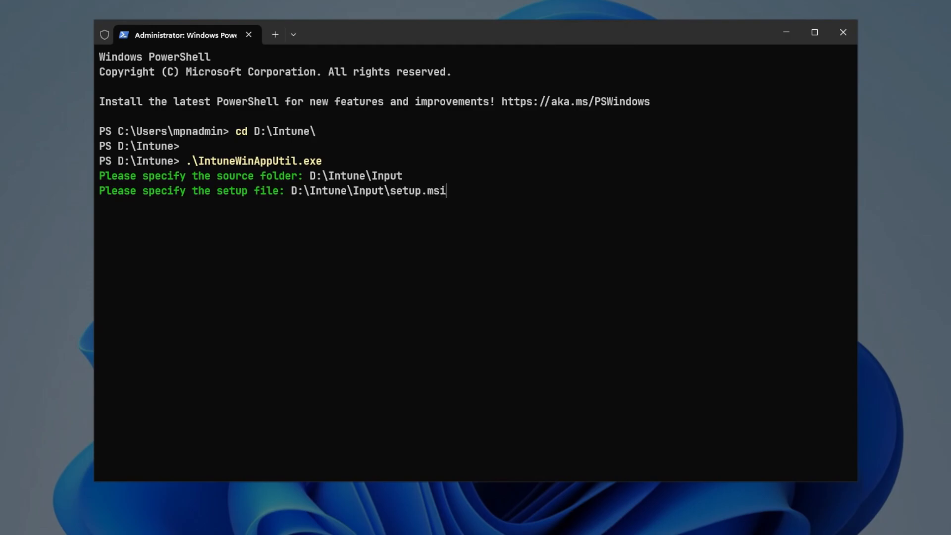
pyautogui.press('Return')
pyautogui.write('D:\\Int')
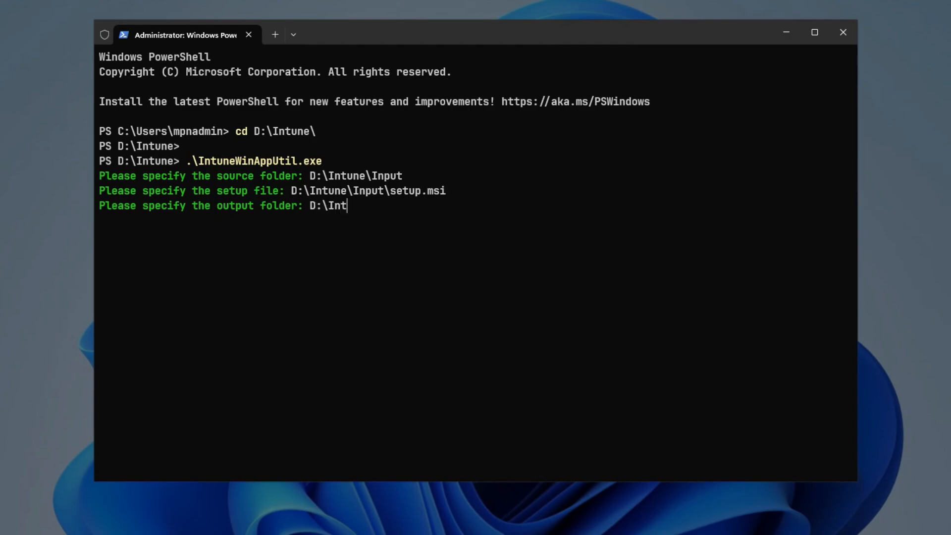
pyautogui.write('une\\Output')
pyautogui.press('Return')
pyautogui.press('n')
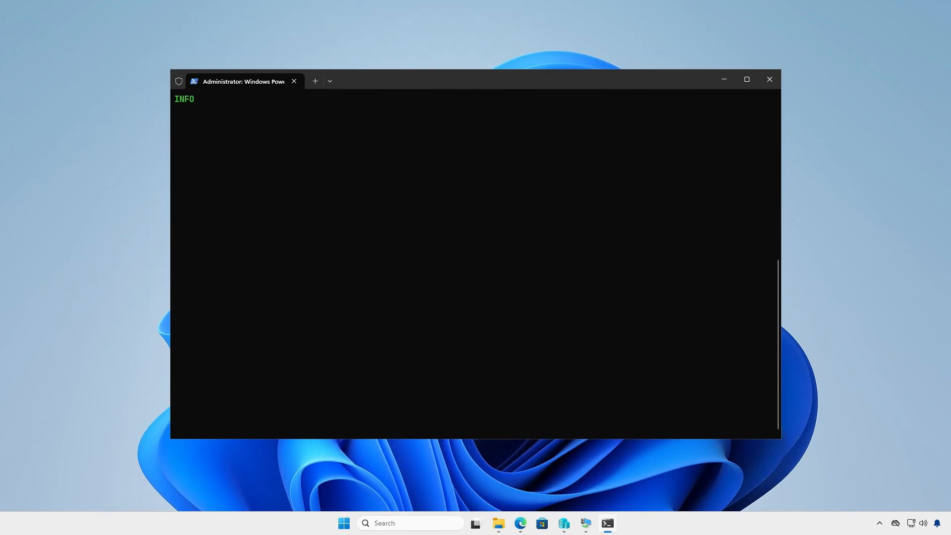
# Open the D:\Intune folder in File Explorer to check the packaged output.
pyautogui.click(724, 82)
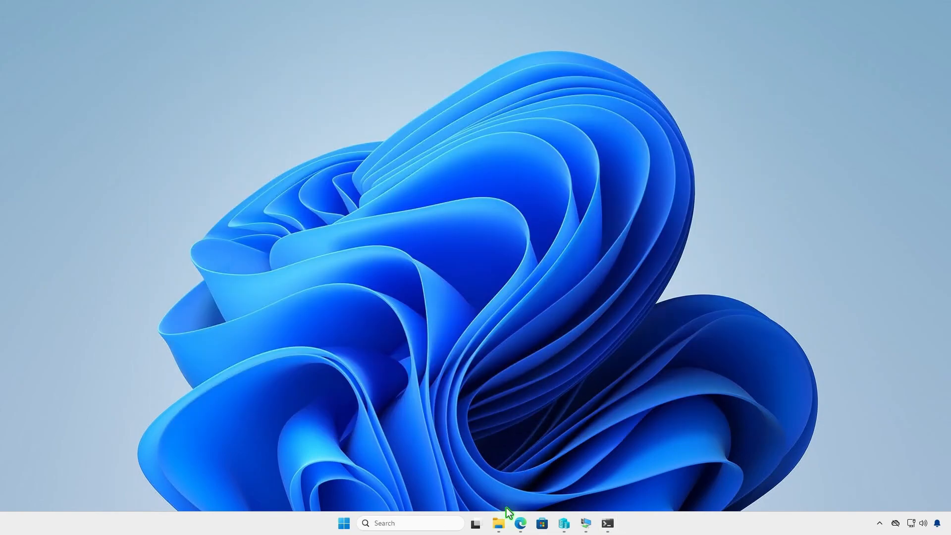
pyautogui.click(499, 523)
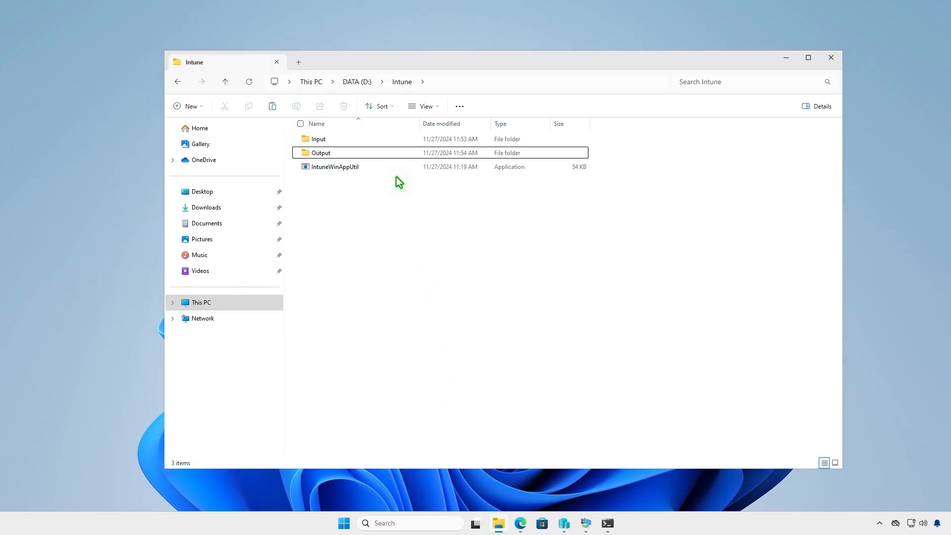
# Open the Output folder to check the packaged setup.intunewin file.
pyautogui.doubleClick(392, 154)
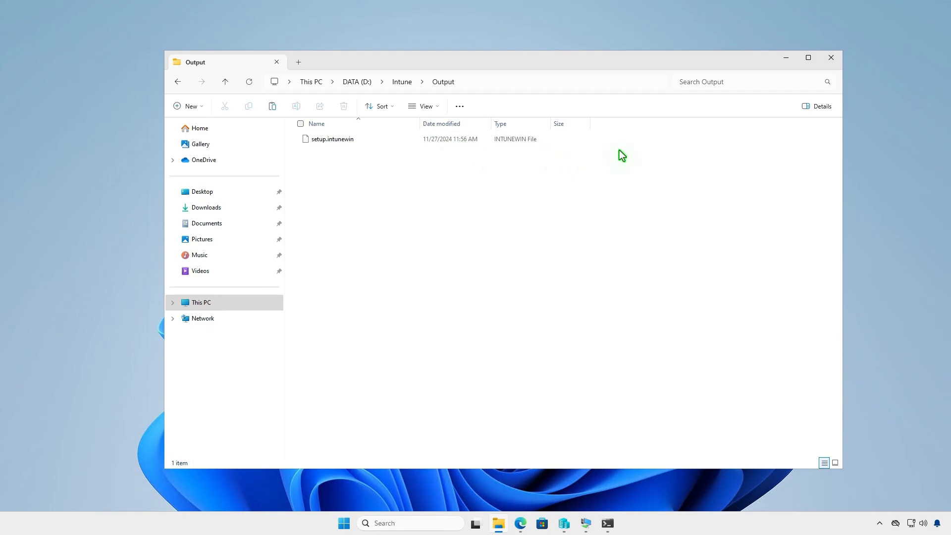
pyautogui.click(787, 58)
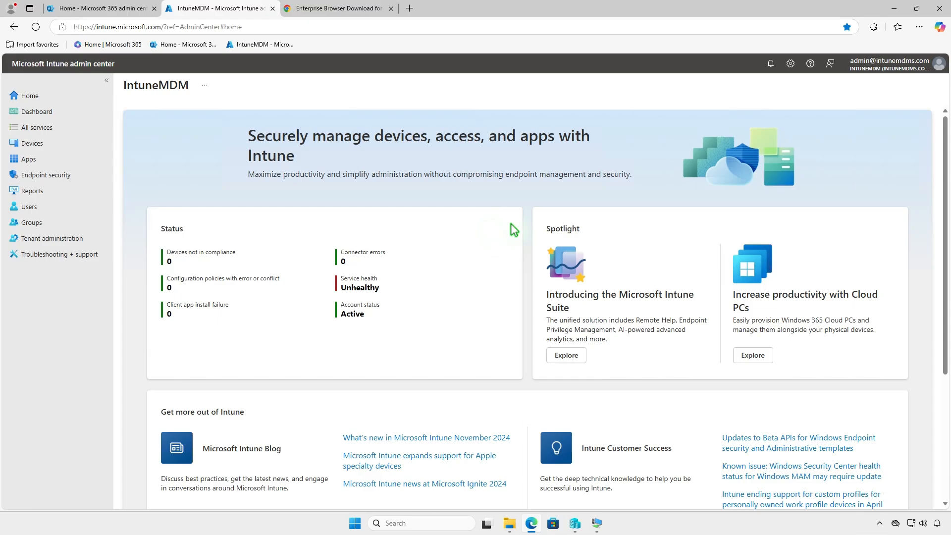
# Start adding a new Windows app of type Windows app (Win32) from the Intune Apps section.
pyautogui.click(84, 157)
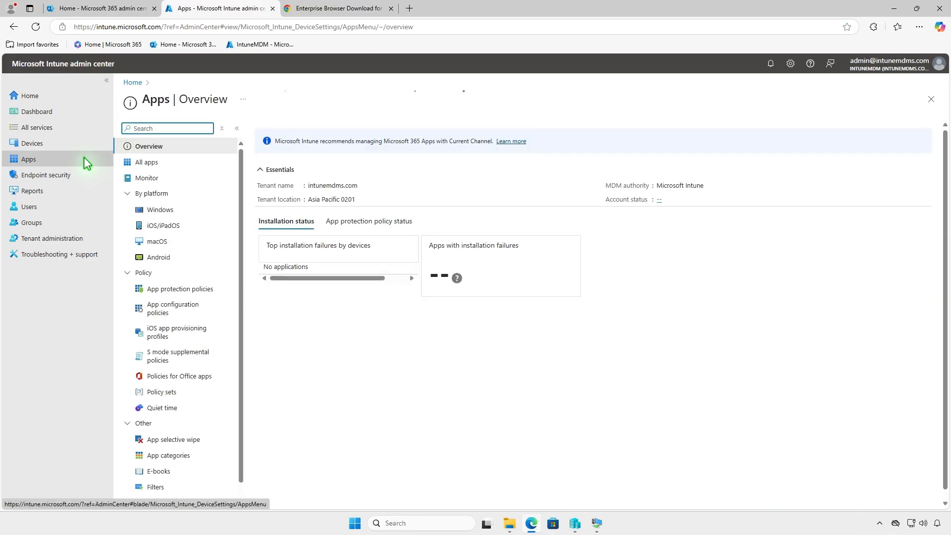
pyautogui.click(185, 209)
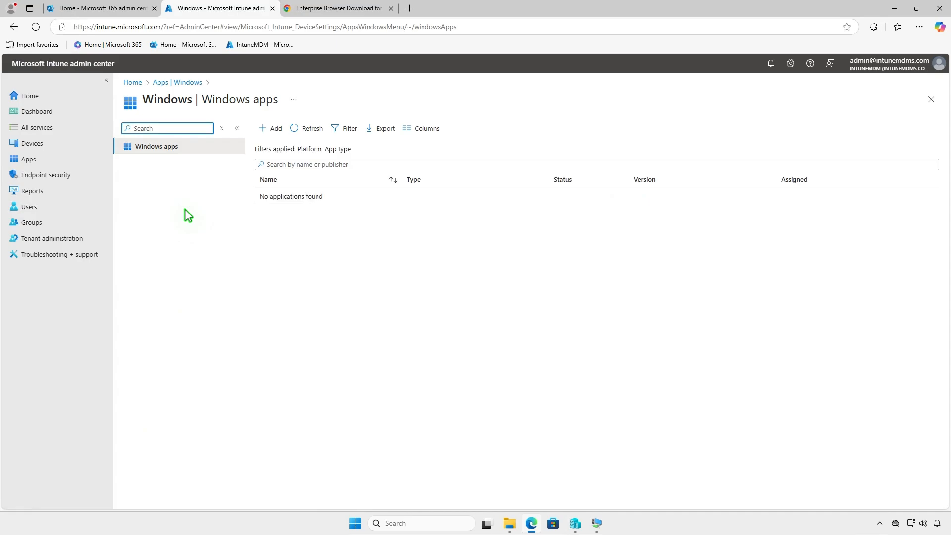
pyautogui.click(272, 129)
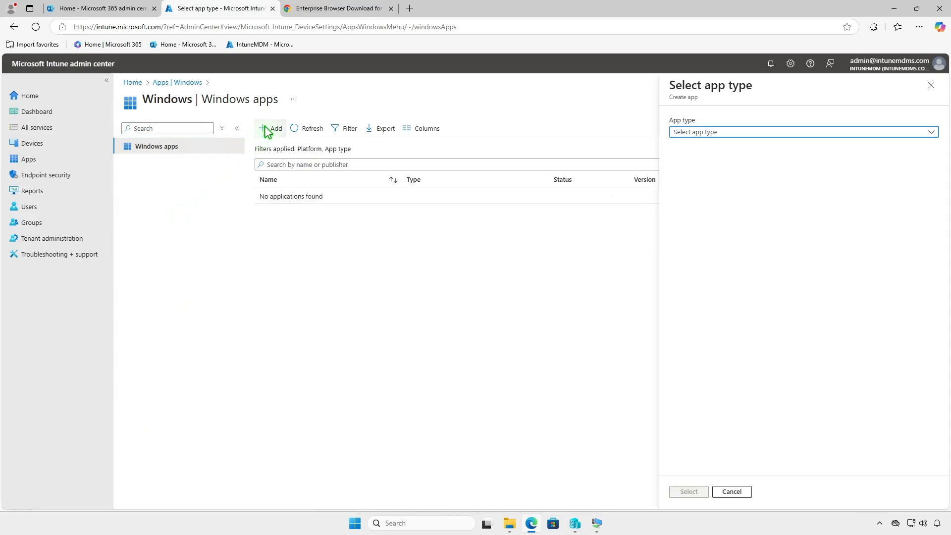
pyautogui.click(763, 132)
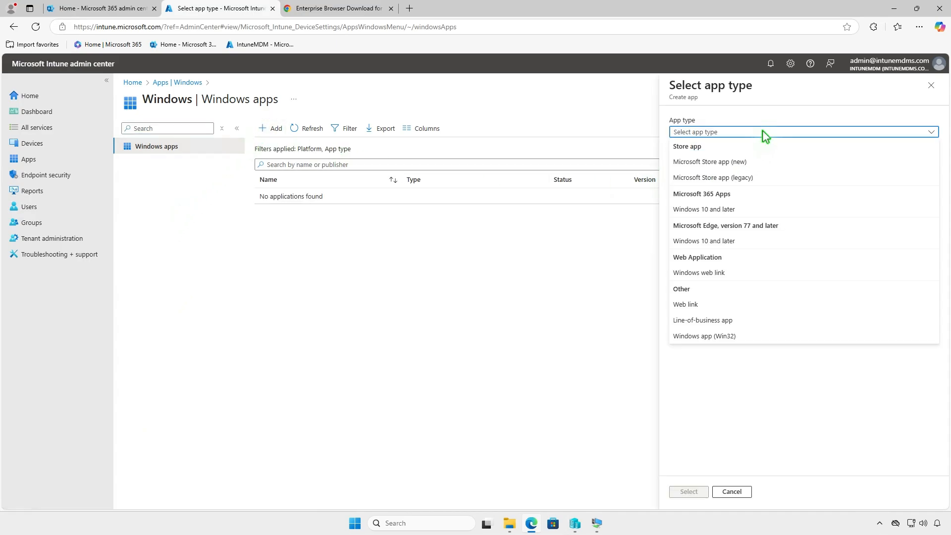
pyautogui.click(754, 341)
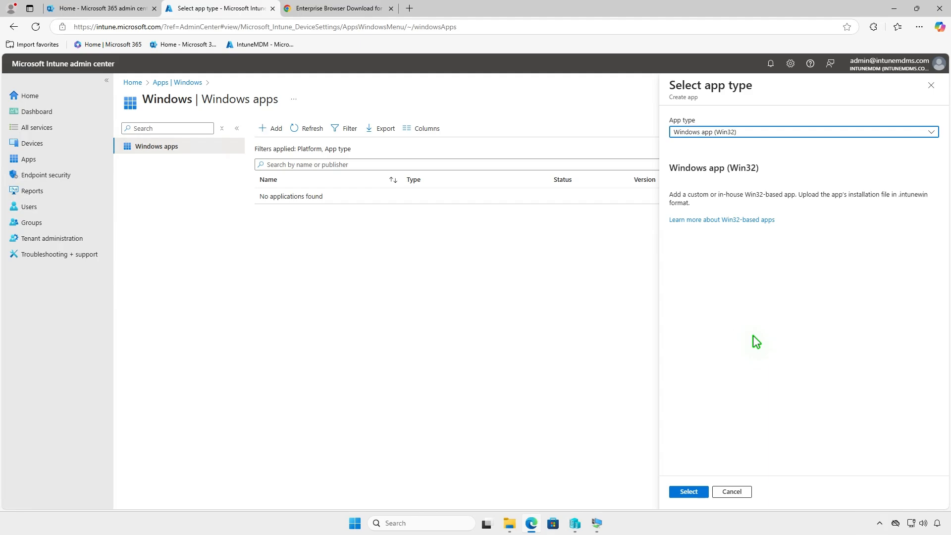
pyautogui.click(700, 492)
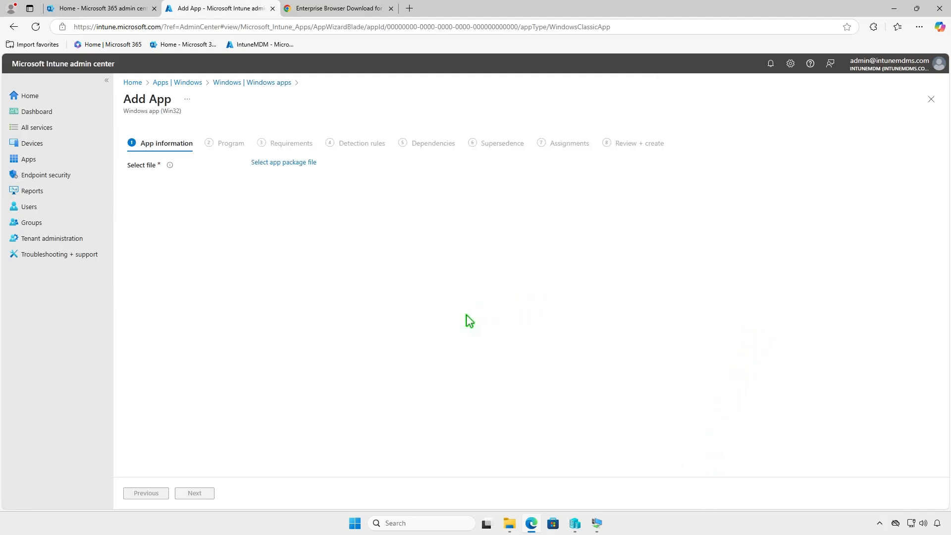
# Select D:\Intune\Output\setup.intunewin as the app package file and confirm it.
pyautogui.click(307, 165)
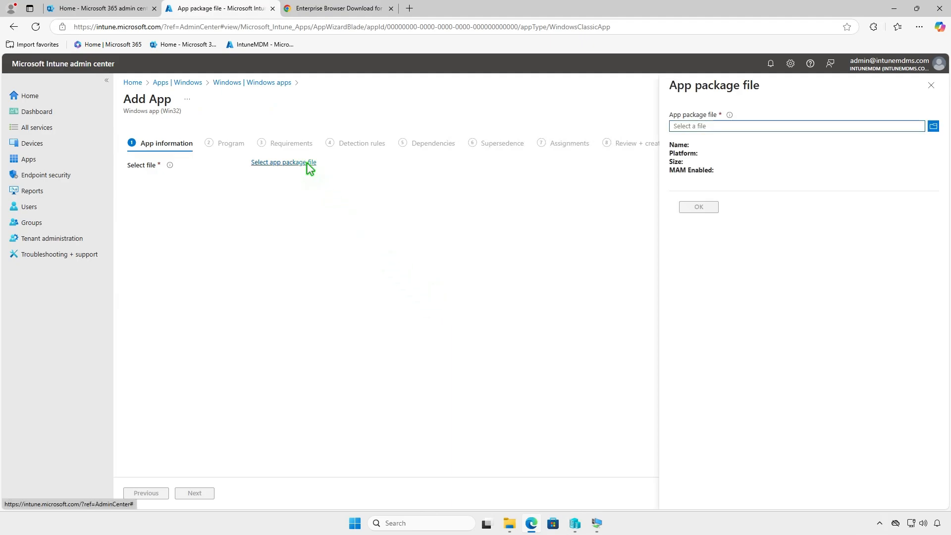
pyautogui.click(822, 123)
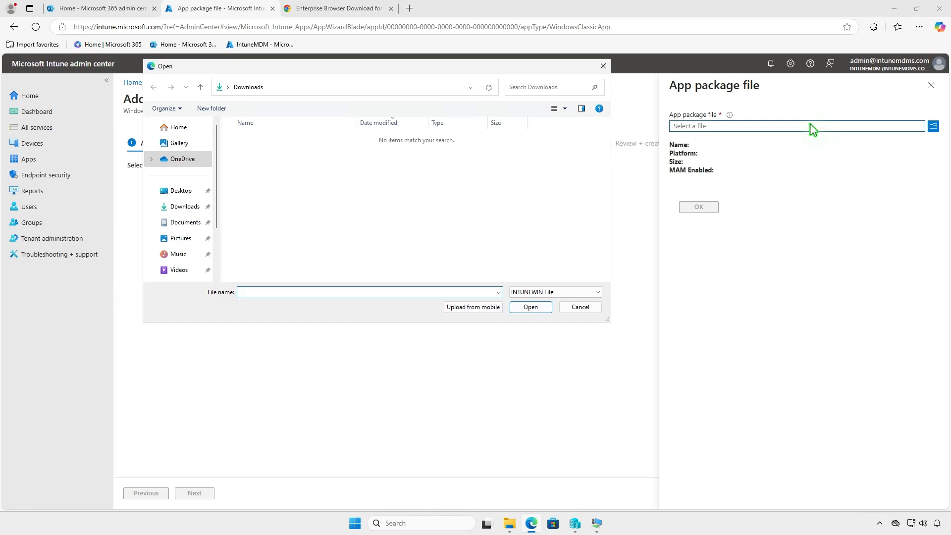
pyautogui.scroll(-2, 206, 191)
pyautogui.click(193, 219)
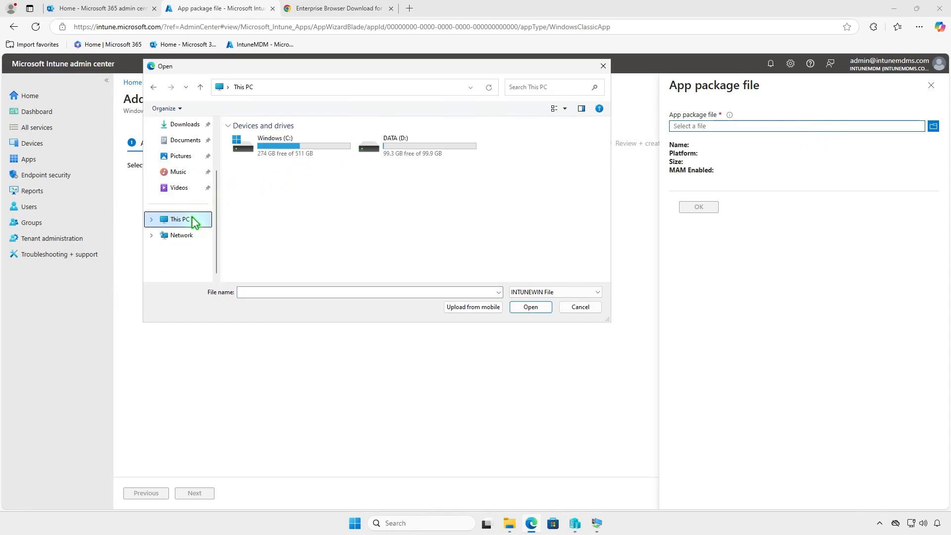
pyautogui.doubleClick(429, 142)
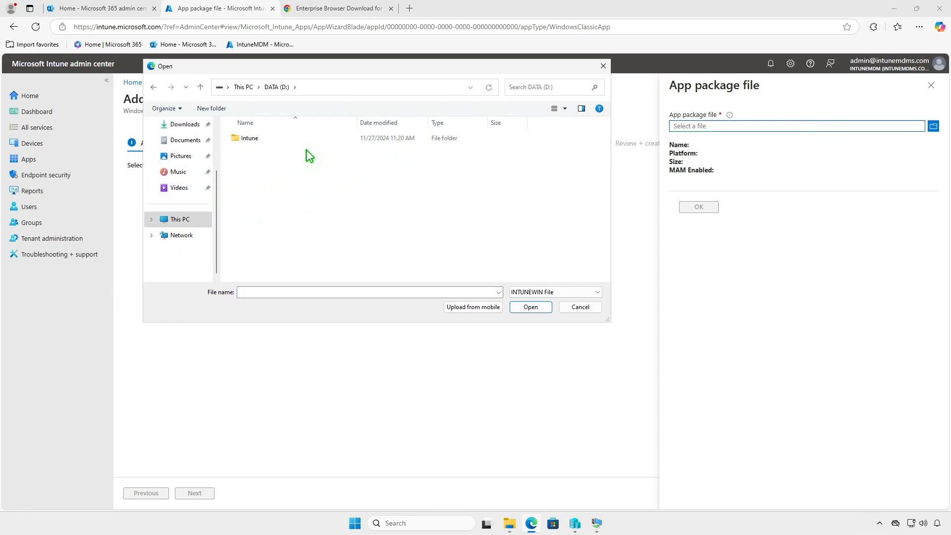
pyautogui.doubleClick(285, 140)
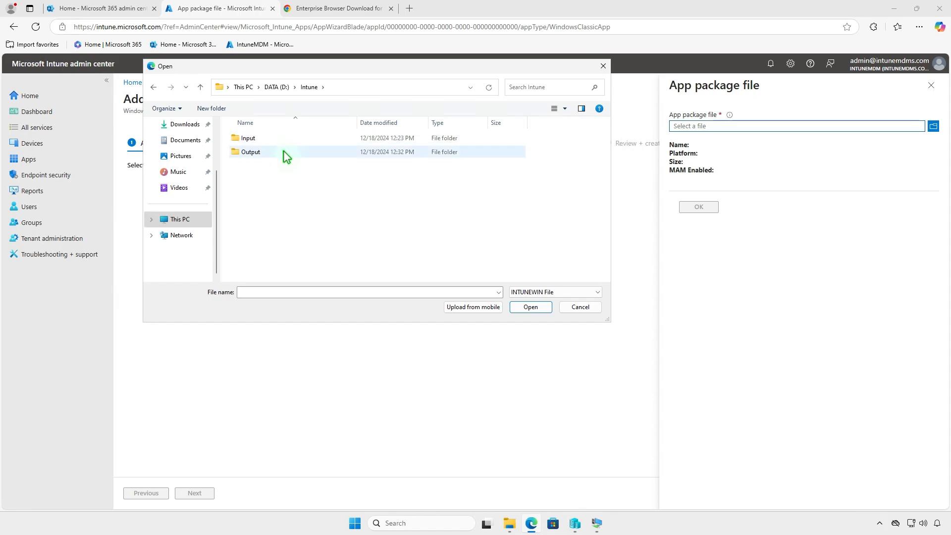
pyautogui.doubleClick(286, 156)
pyautogui.click(291, 137)
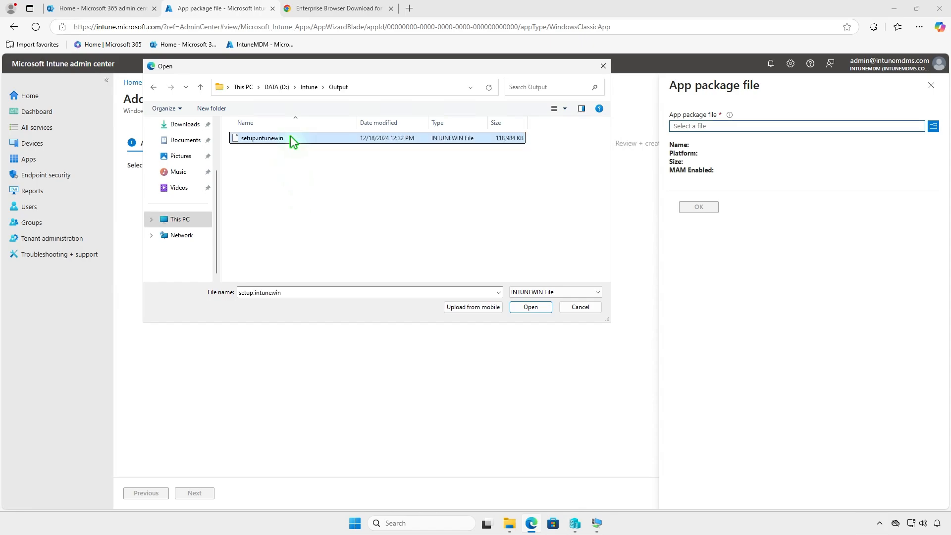
pyautogui.click(533, 308)
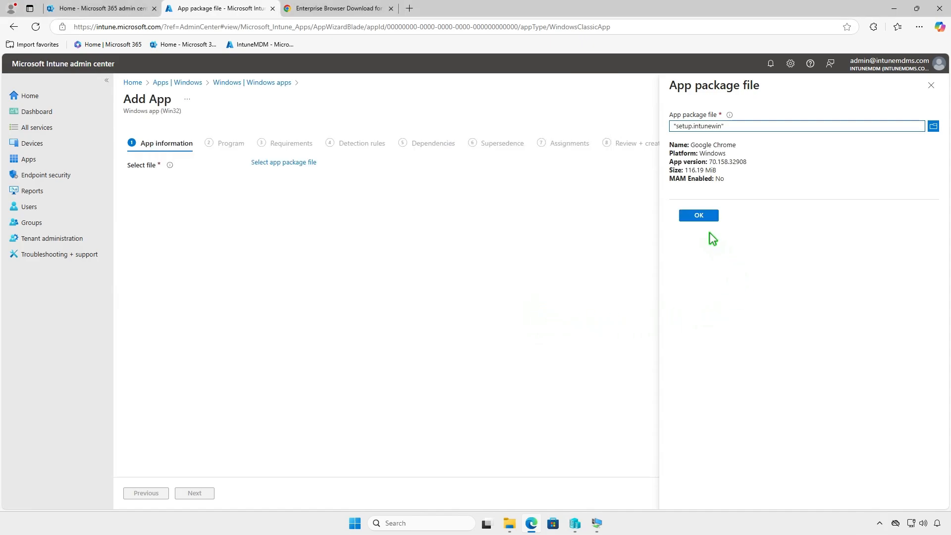
pyautogui.click(699, 216)
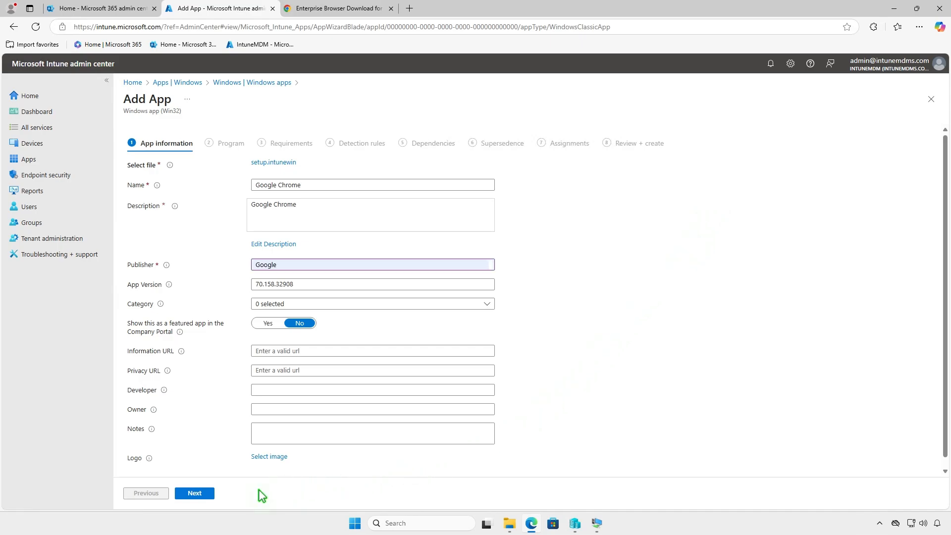
# Keep the pre-filled app information and program commands, then require 64-bit architecture and minimum Windows 10 1607.
pyautogui.click(212, 493)
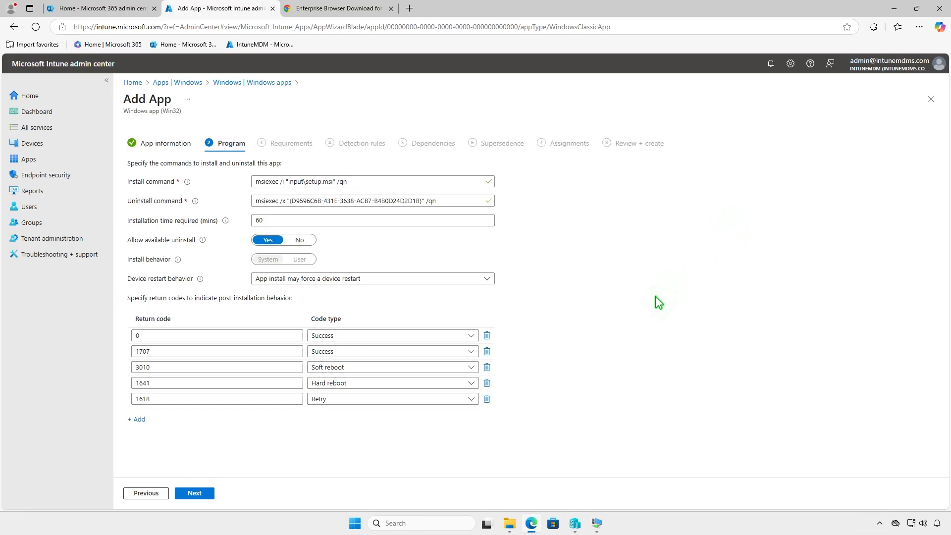
pyautogui.click(206, 494)
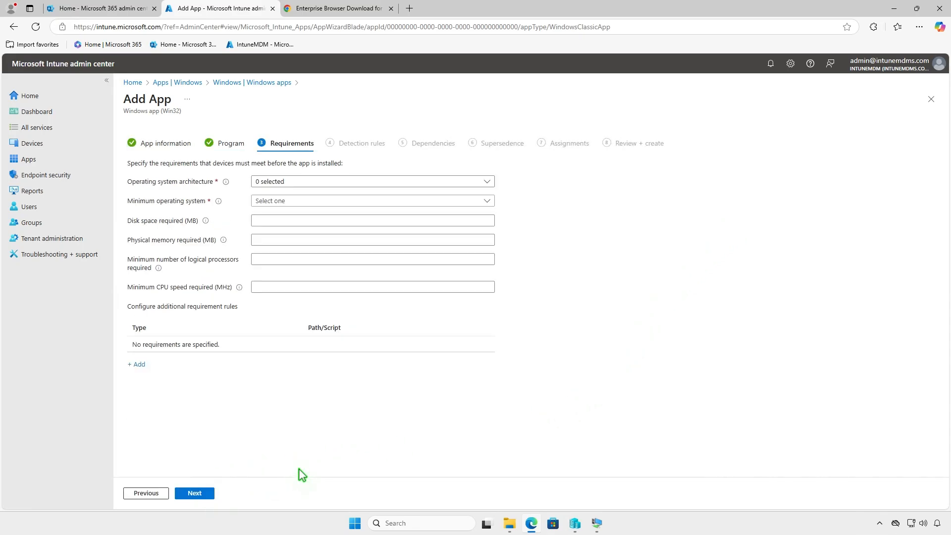
pyautogui.click(328, 180)
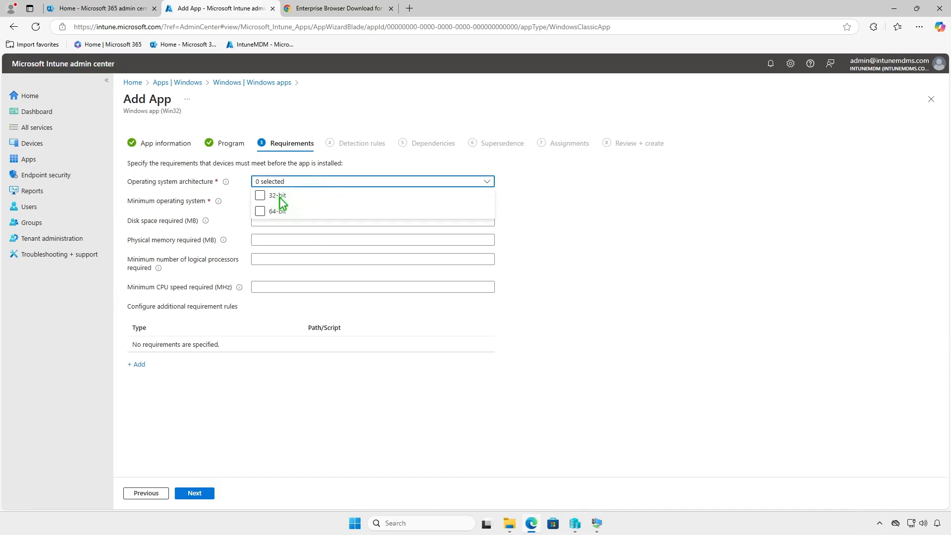
pyautogui.click(260, 211)
pyautogui.click(241, 201)
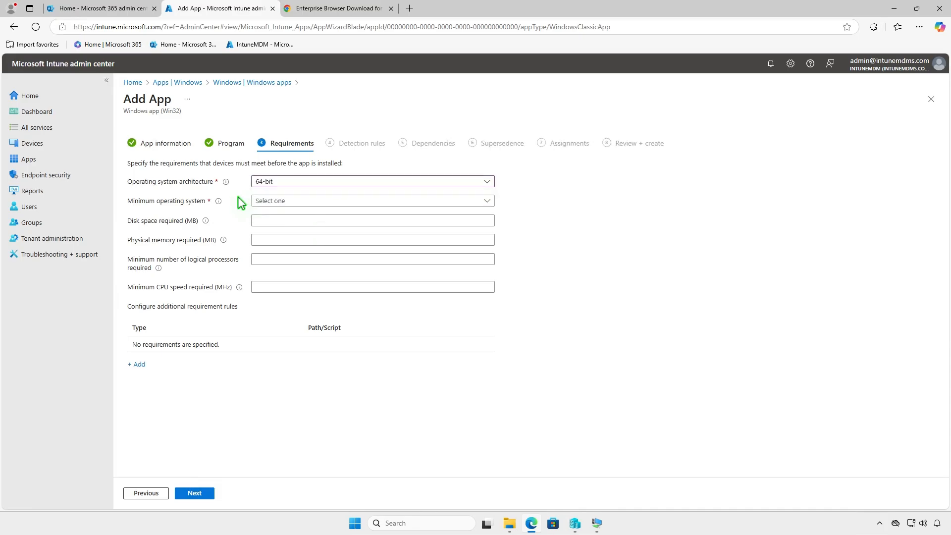
pyautogui.click(317, 205)
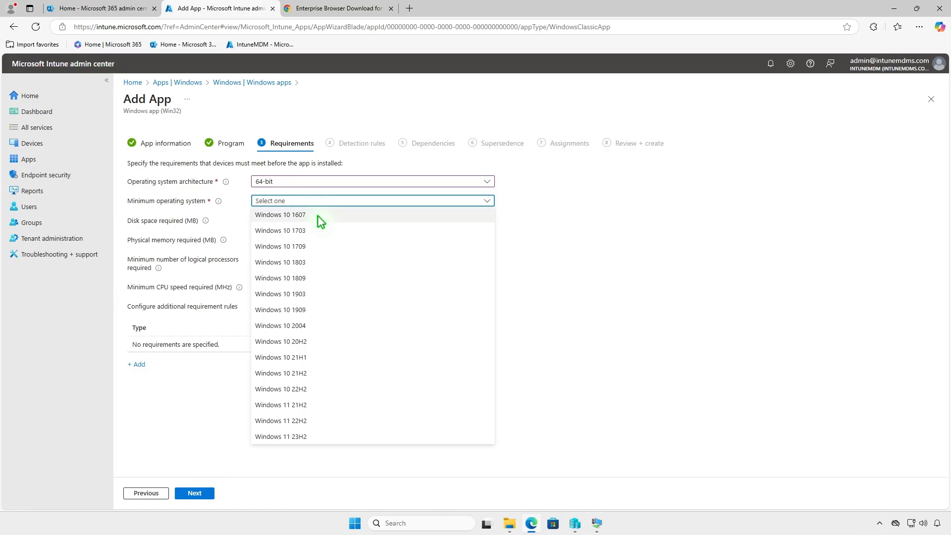
pyautogui.click(318, 215)
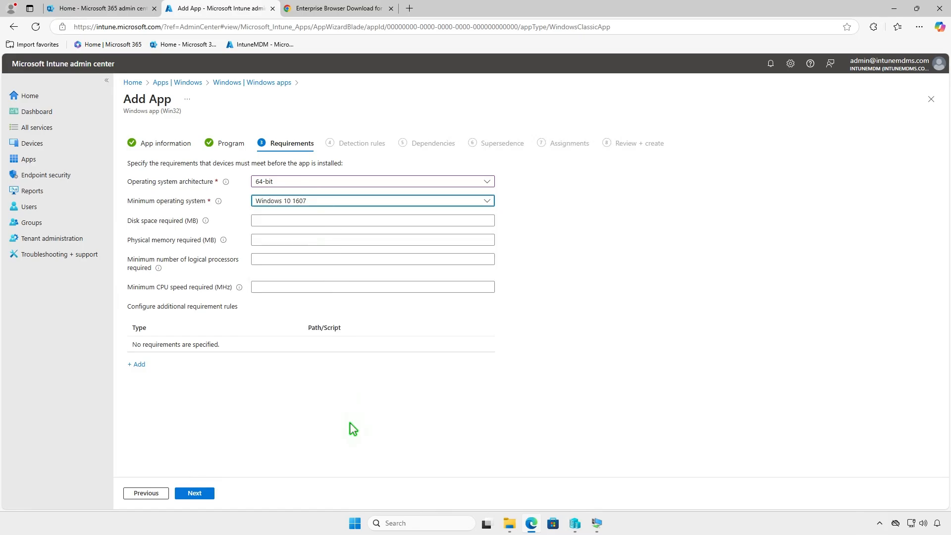
pyautogui.click(208, 493)
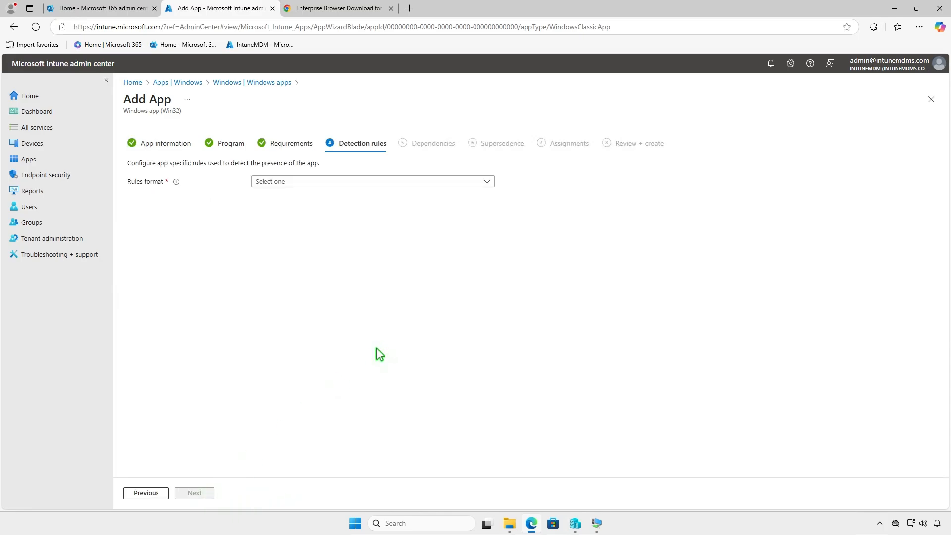
# Manually configure an MSI detection rule using the pre-filled product code and continue.
pyautogui.click(360, 182)
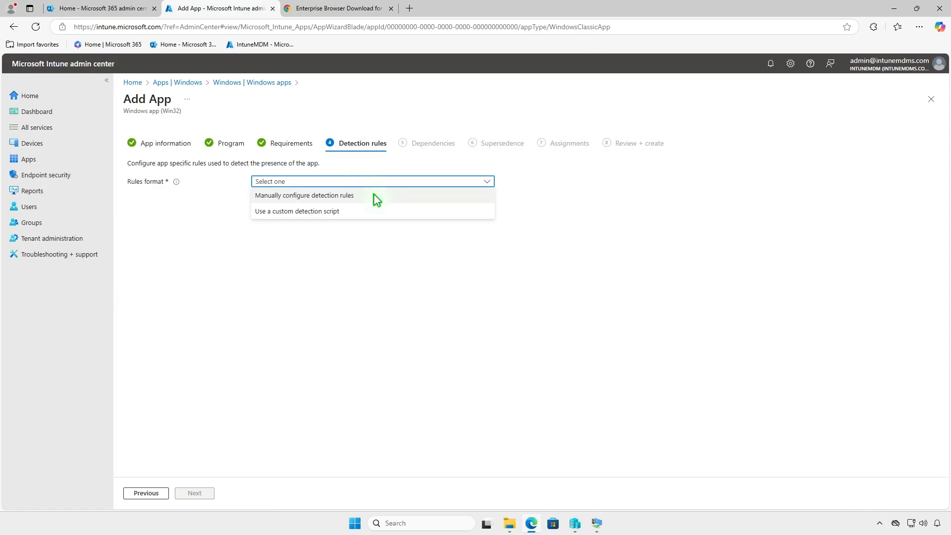
pyautogui.click(374, 196)
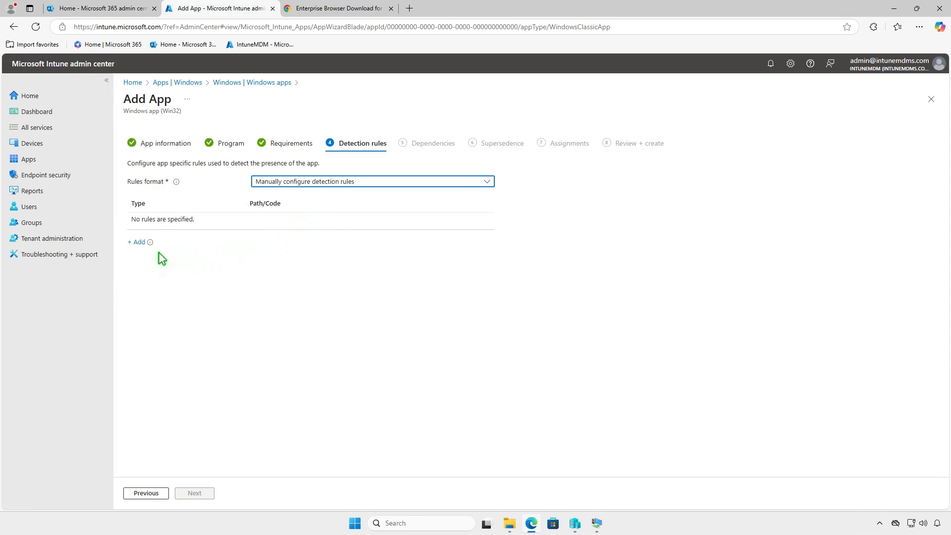
pyautogui.click(138, 243)
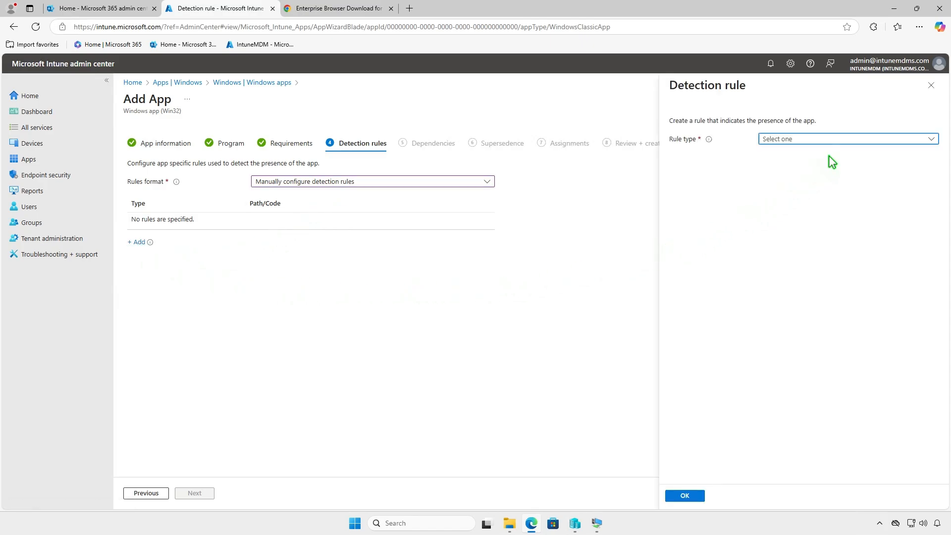
pyautogui.click(845, 141)
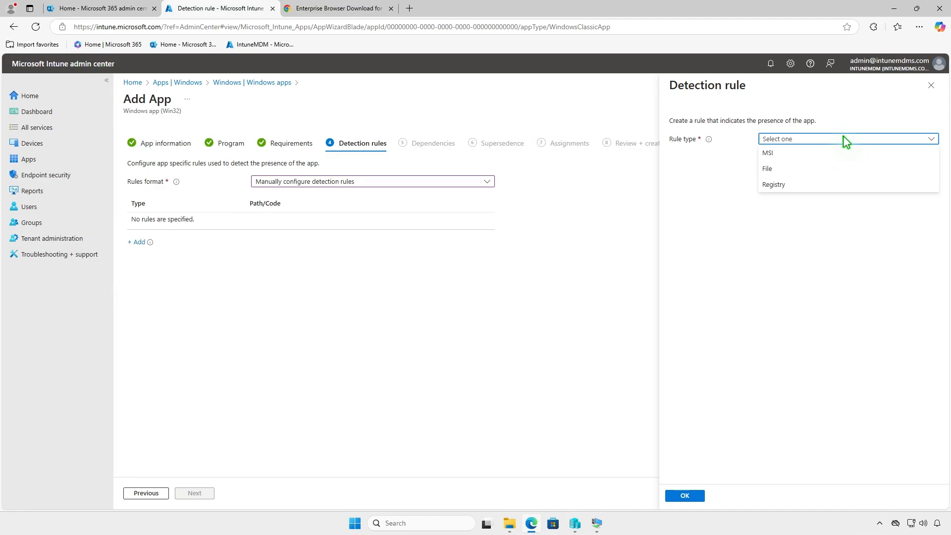
pyautogui.click(840, 153)
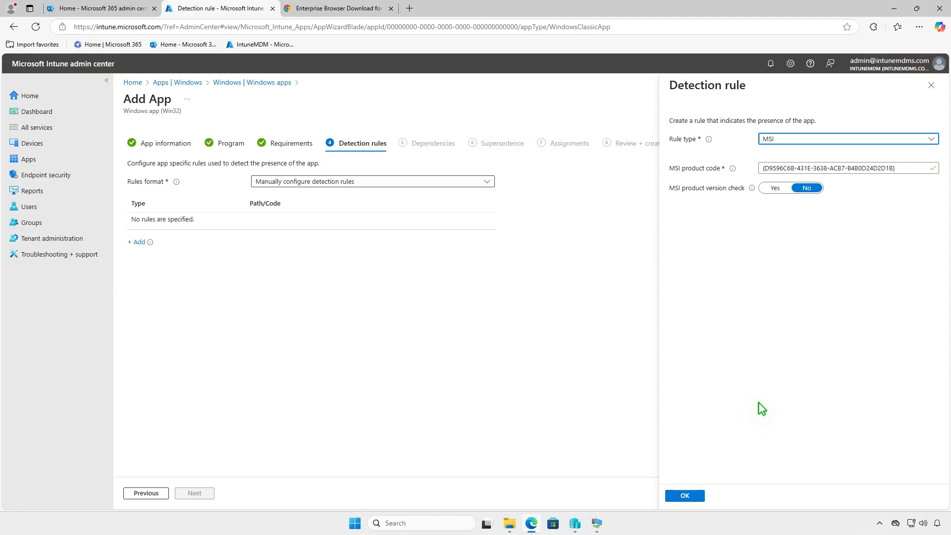
pyautogui.click(689, 496)
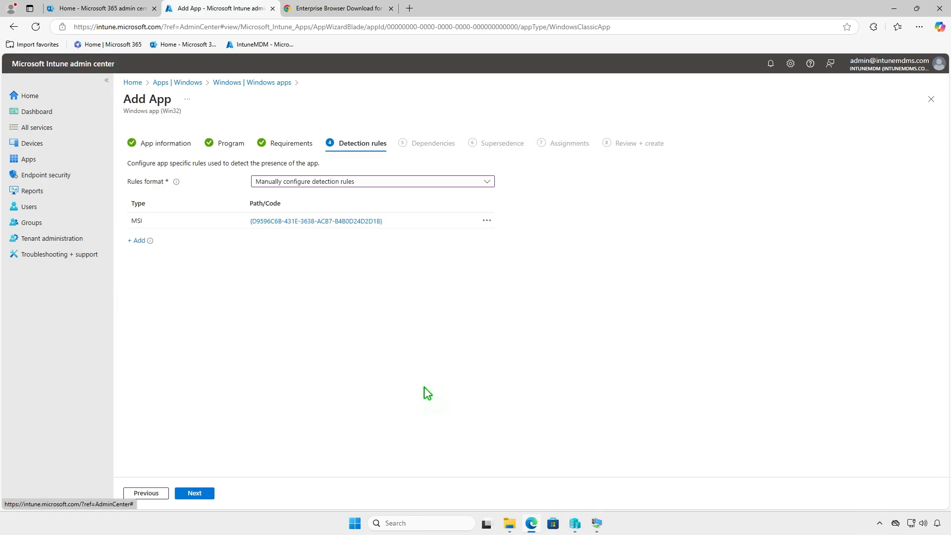
pyautogui.click(211, 494)
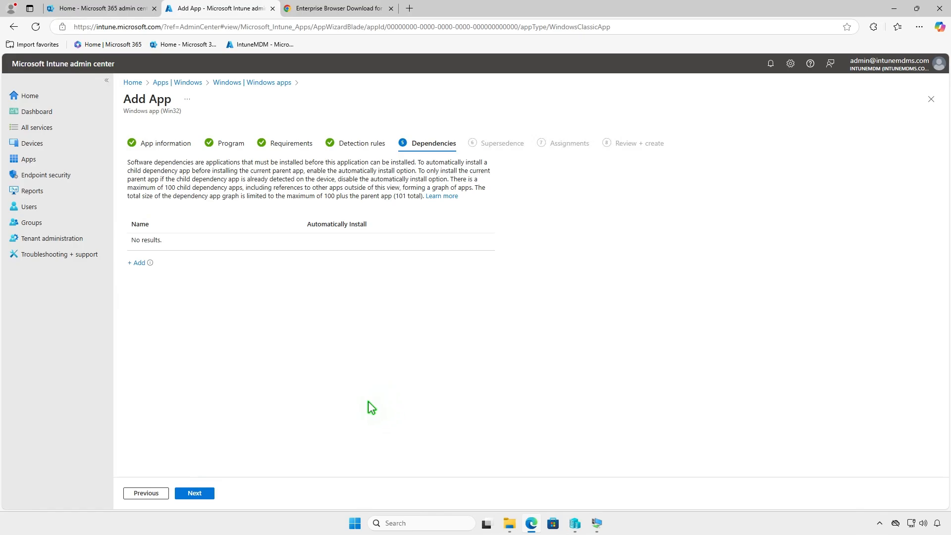
# Skip dependencies and supersedence, and assign the app as Required to the Test_Devices group.
pyautogui.click(208, 495)
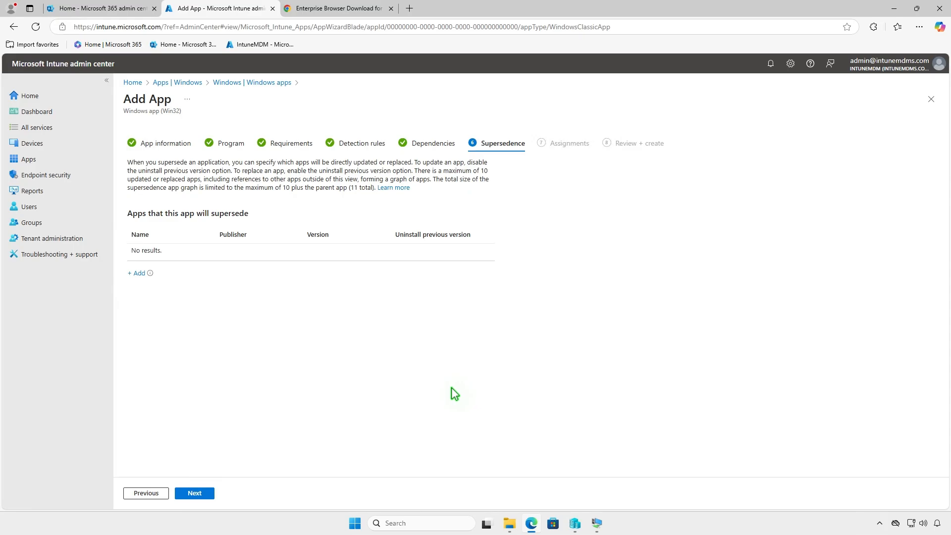
pyautogui.click(209, 494)
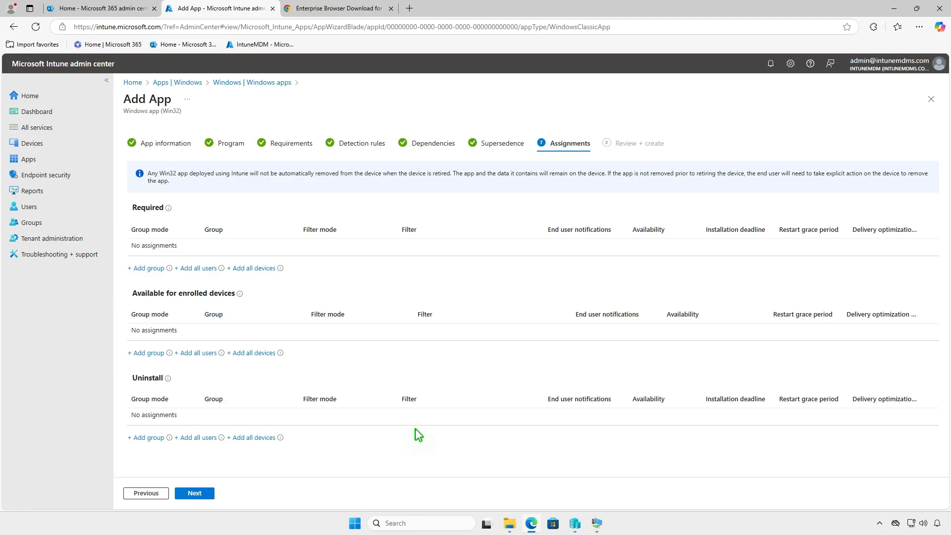
pyautogui.click(155, 270)
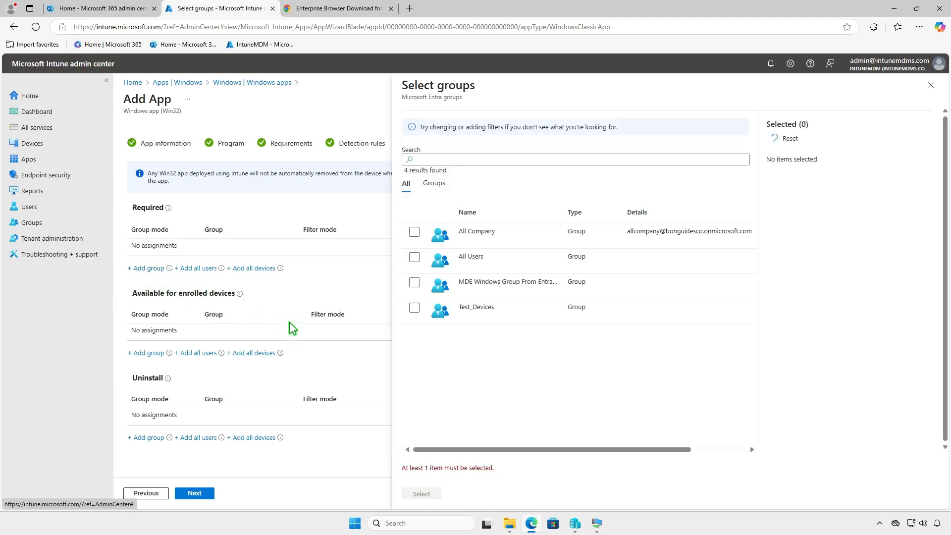
pyautogui.click(415, 308)
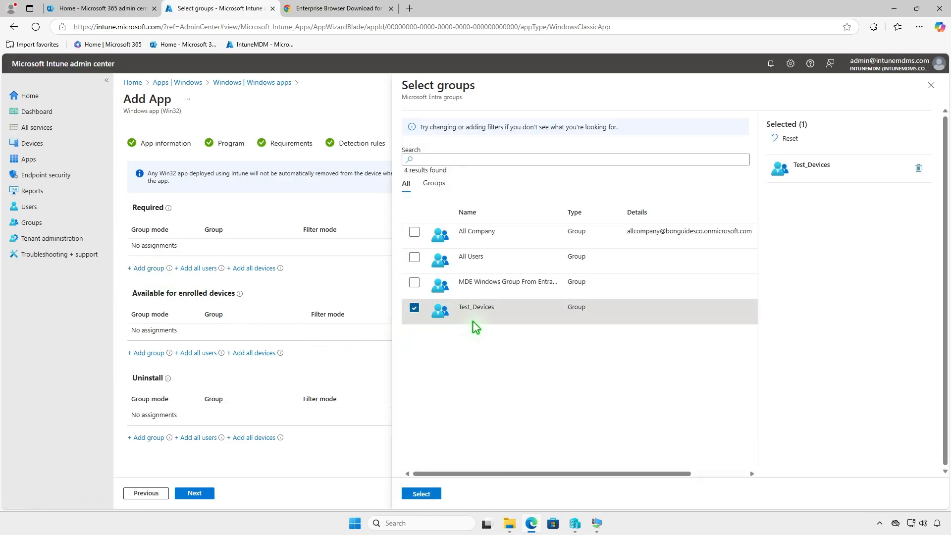
pyautogui.click(421, 495)
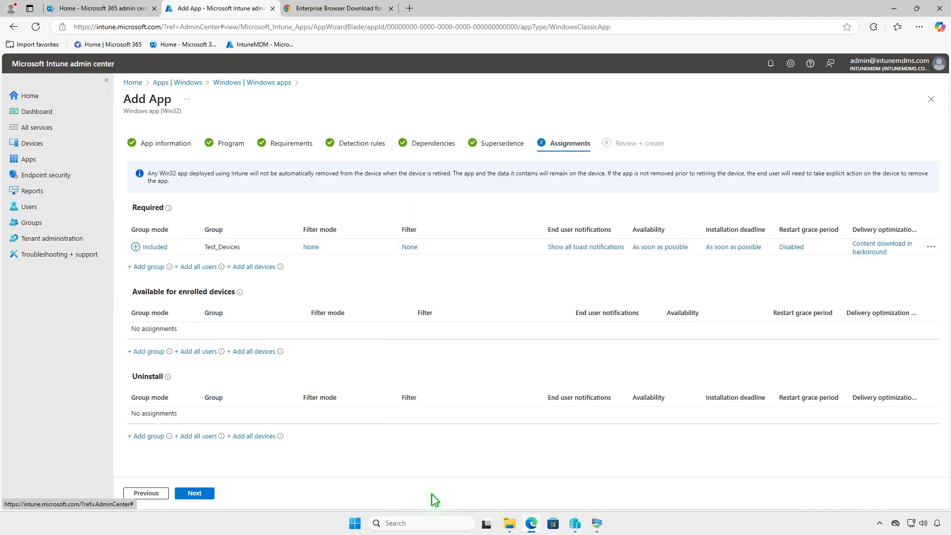
# Check the Test_Devices assignment settings, then move to review and create the Google Chrome Win32 app.
pyautogui.click(607, 248)
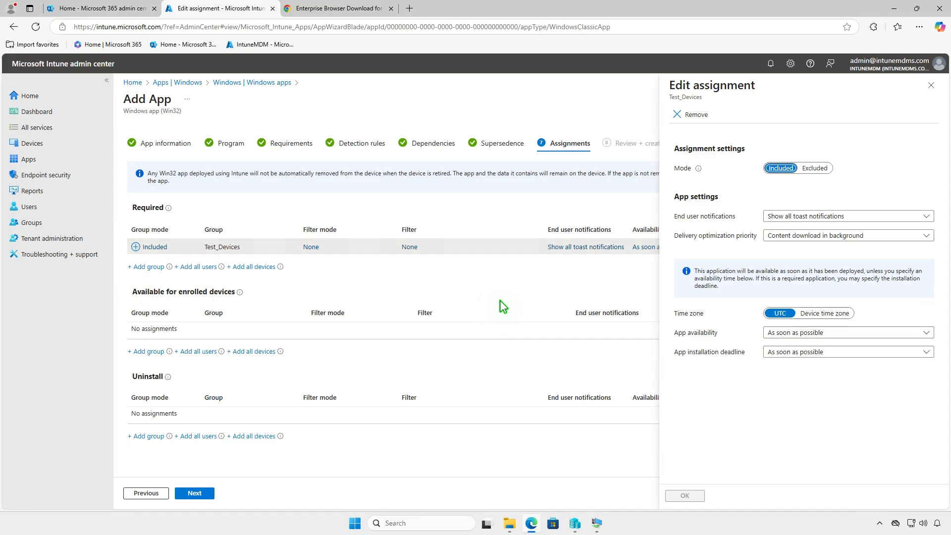
pyautogui.click(932, 86)
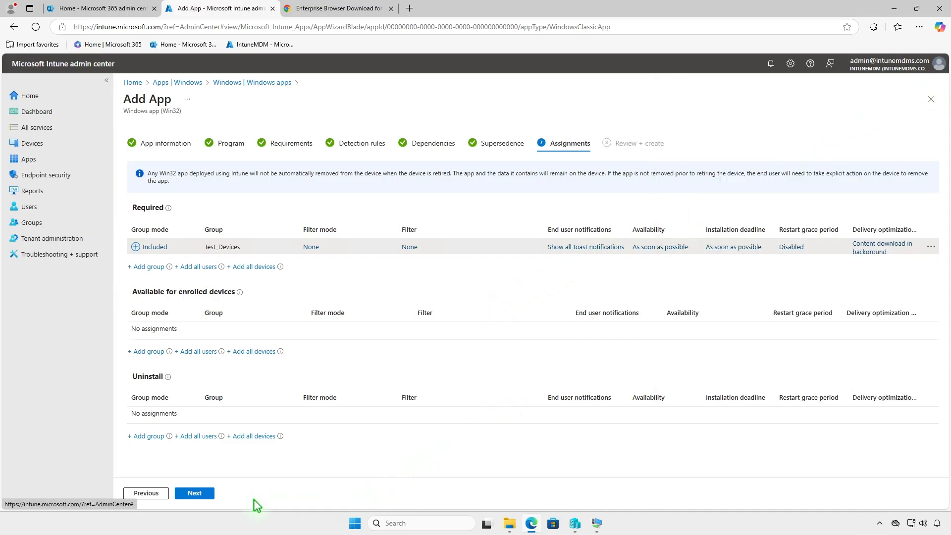
pyautogui.click(195, 494)
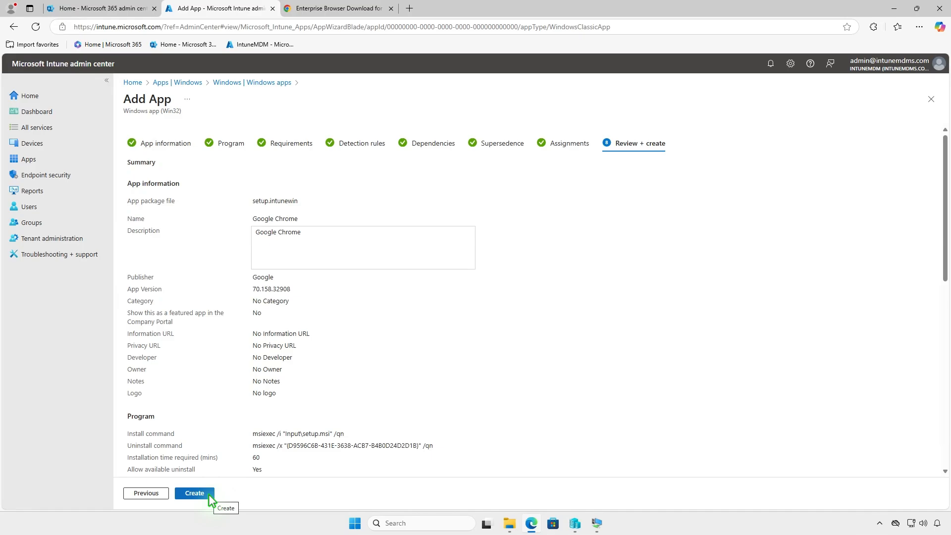
pyautogui.click(208, 494)
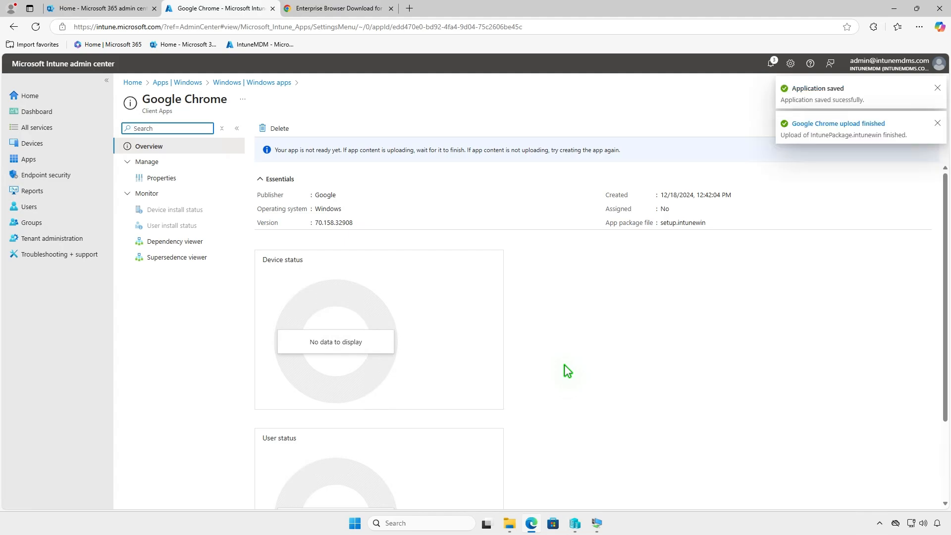
# Switch to the NOR-PC-002 virtual machine and open Accounts in Windows Settings.
pyautogui.click(893, 9)
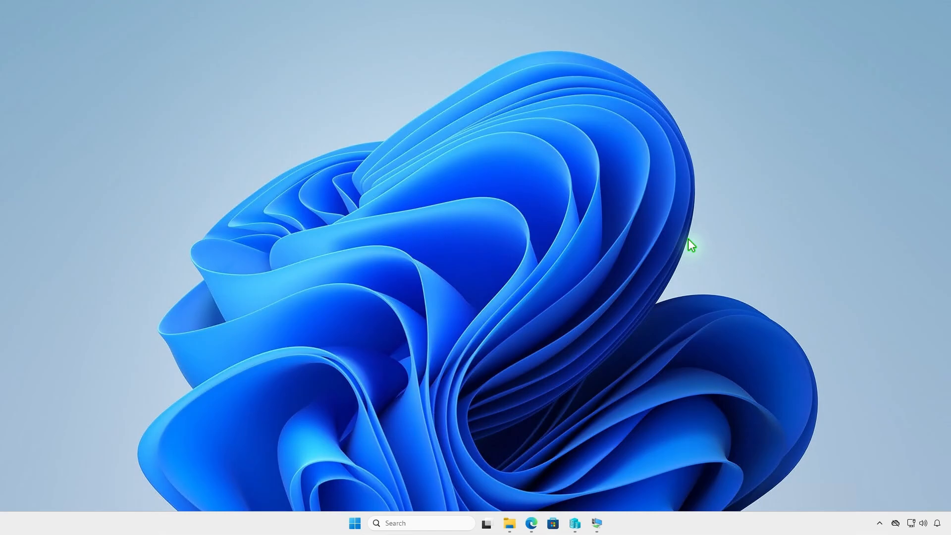
pyautogui.click(598, 524)
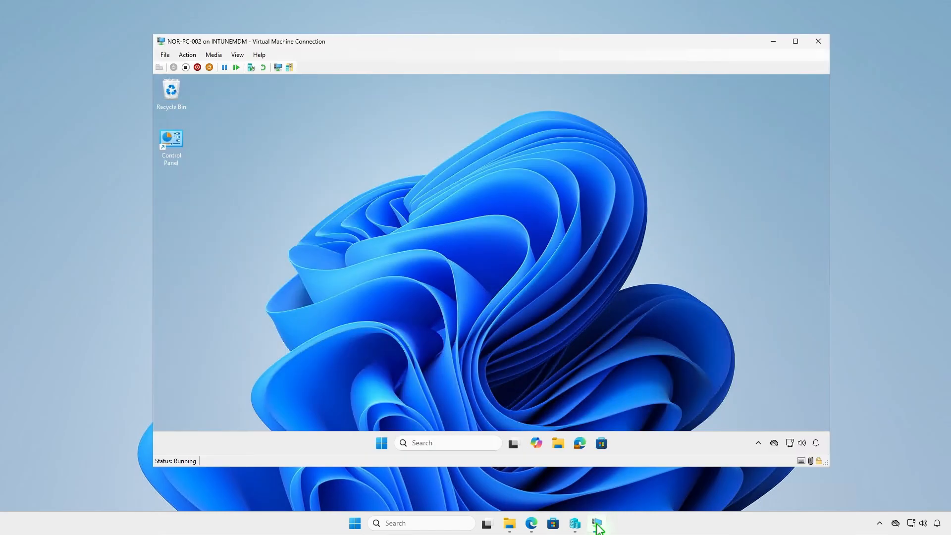
pyautogui.click(382, 444)
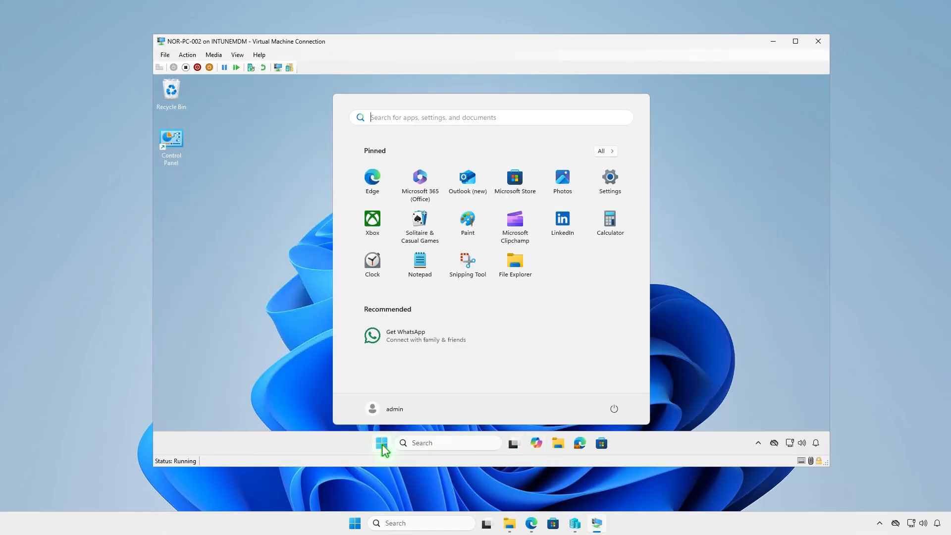
pyautogui.click(612, 184)
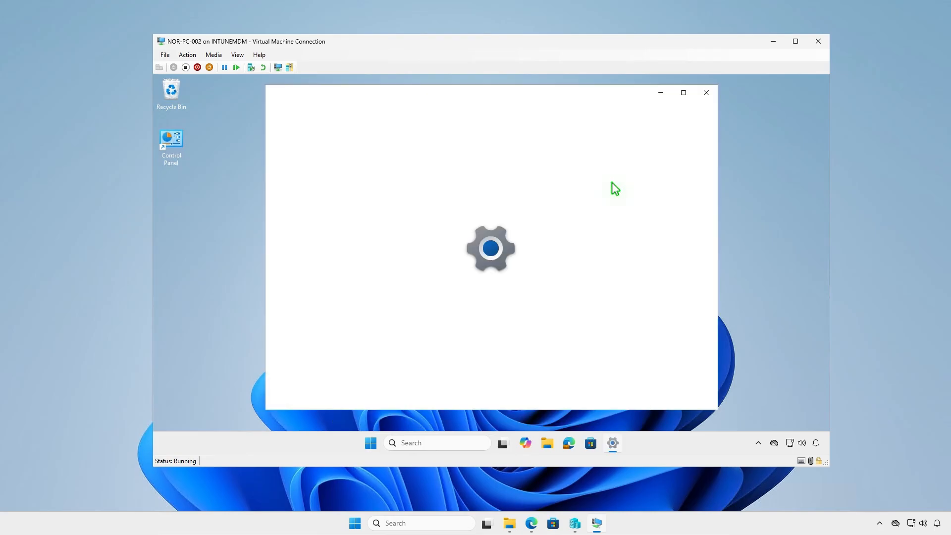
pyautogui.click(328, 311)
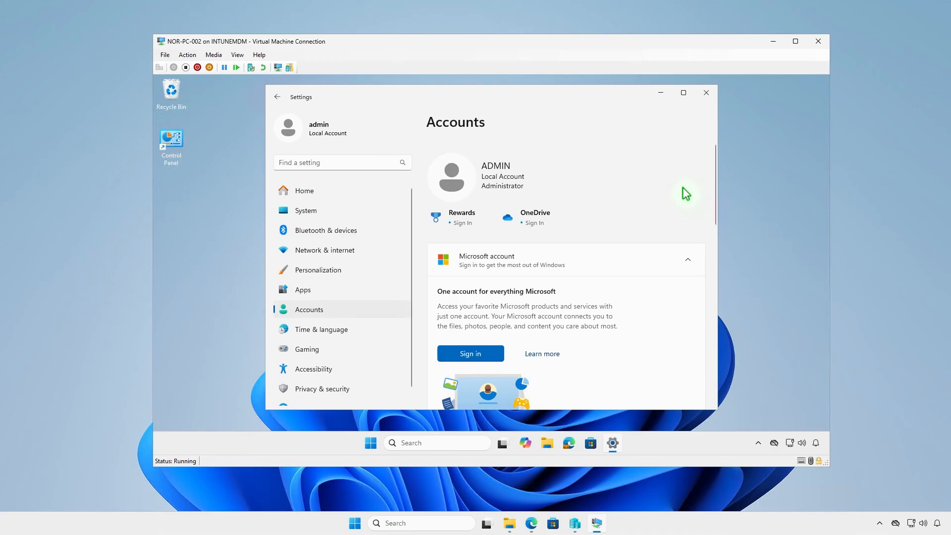
# Sync the device from the work account's management info under Access work or school, then close Settings.
pyautogui.scroll(-5, 682, 191)
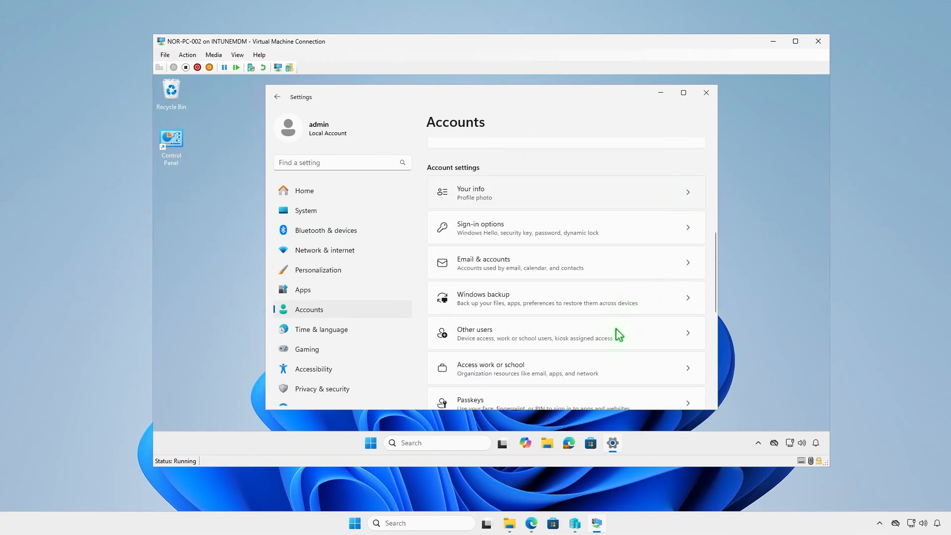
pyautogui.click(596, 370)
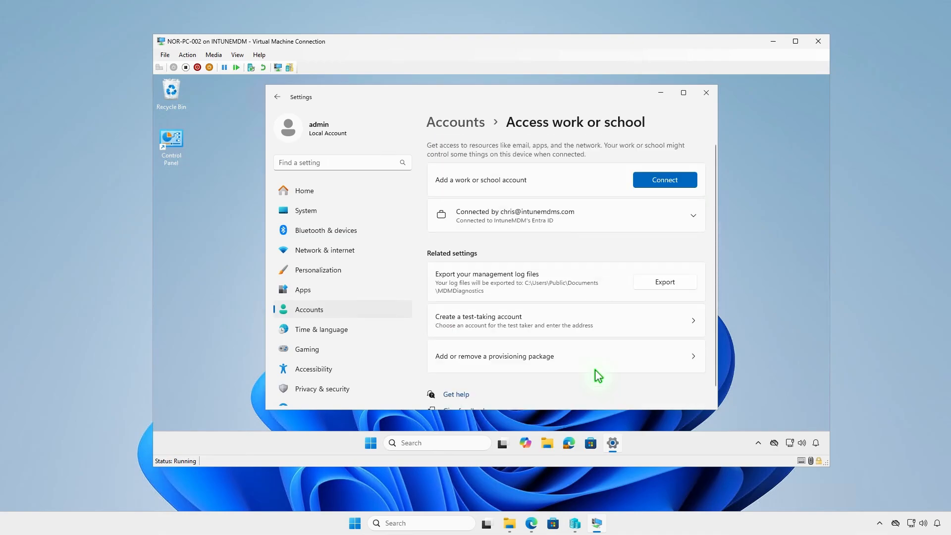
pyautogui.click(596, 217)
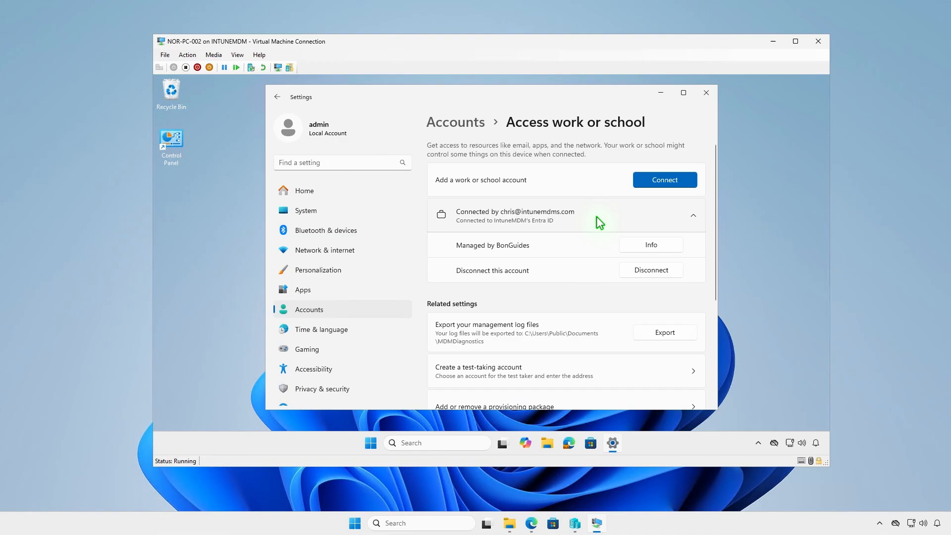
pyautogui.click(665, 245)
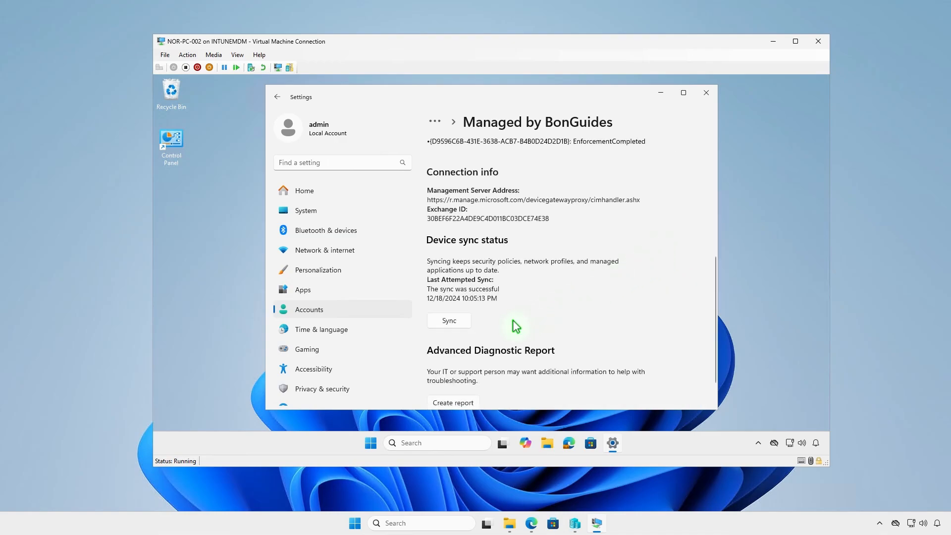
pyautogui.click(461, 322)
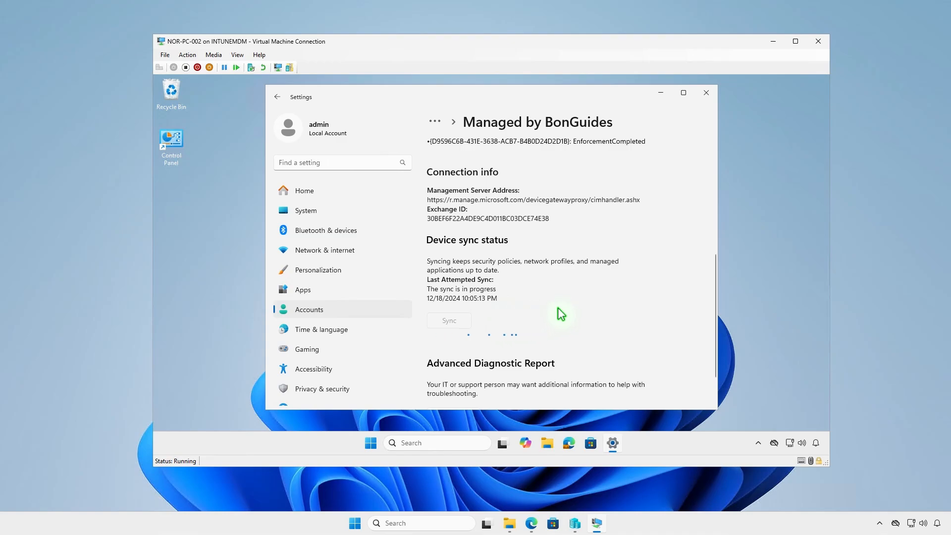
pyautogui.click(659, 94)
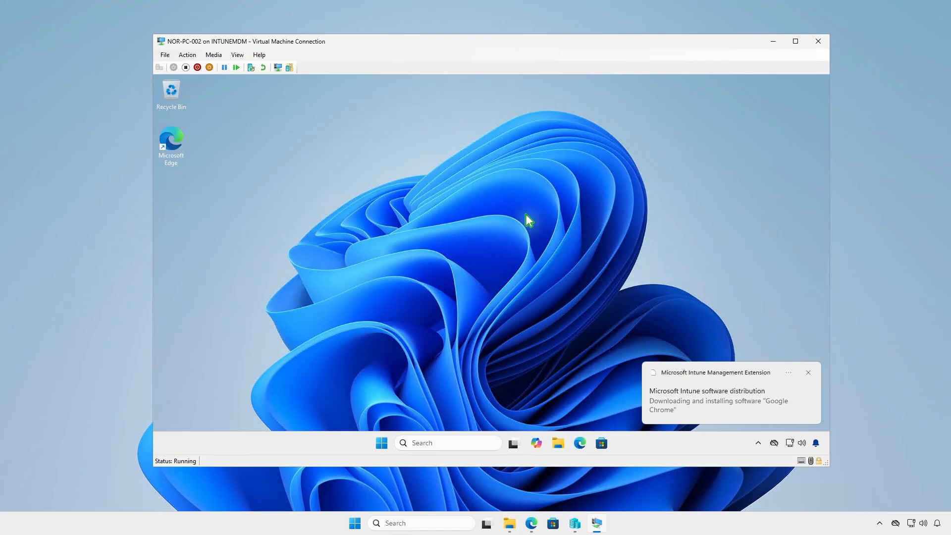
# Open the notification centre to check for the Intune software installation notice.
pyautogui.click(818, 444)
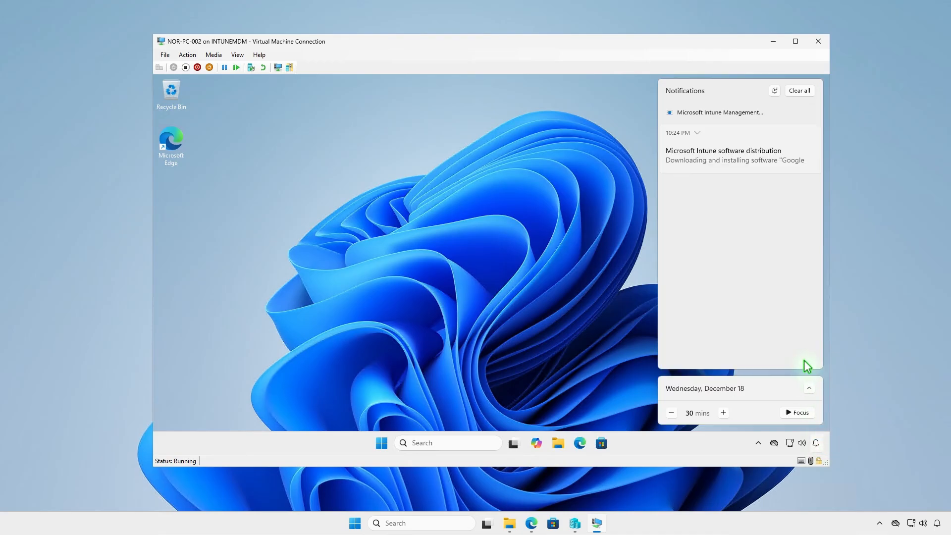